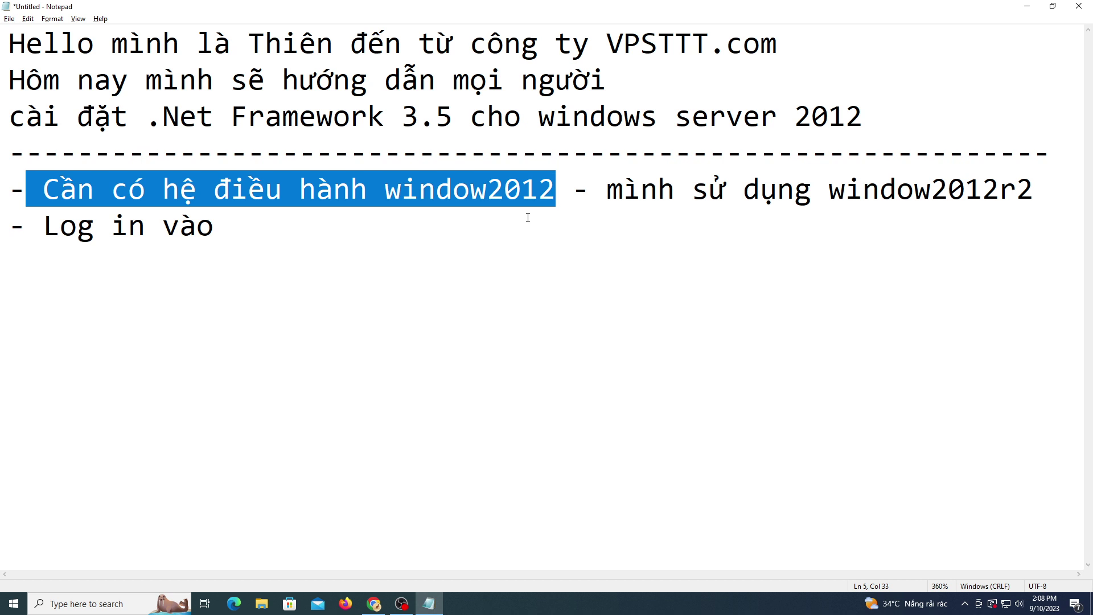
# Step: Check the VPS's operating system in the client portal, then return to the Notepad notes and highlight the log-in line
pyautogui.hotkey('alt', 'Tab')
pyautogui.hotkey('alt', 'Tab')
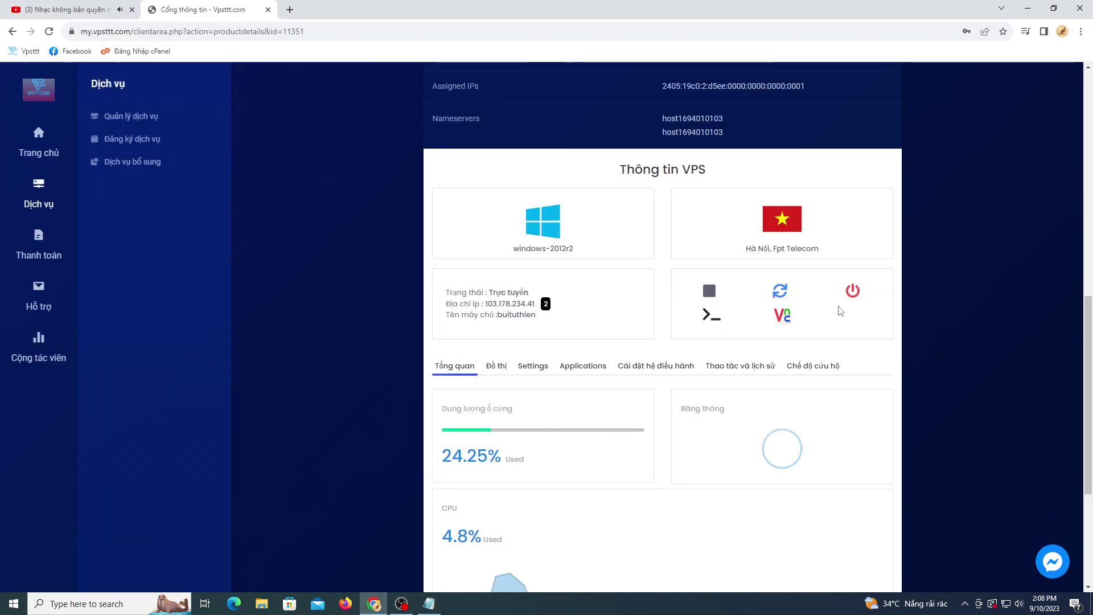
pyautogui.hotkey('alt', 'Tab')
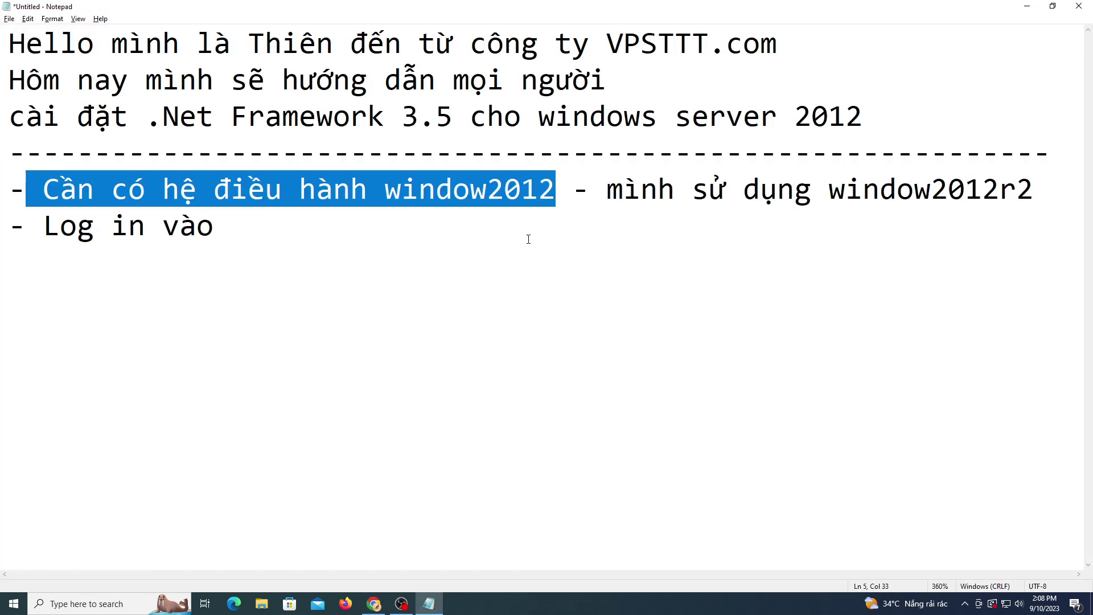
pyautogui.moveTo(234, 228); pyautogui.dragTo(8, 228)
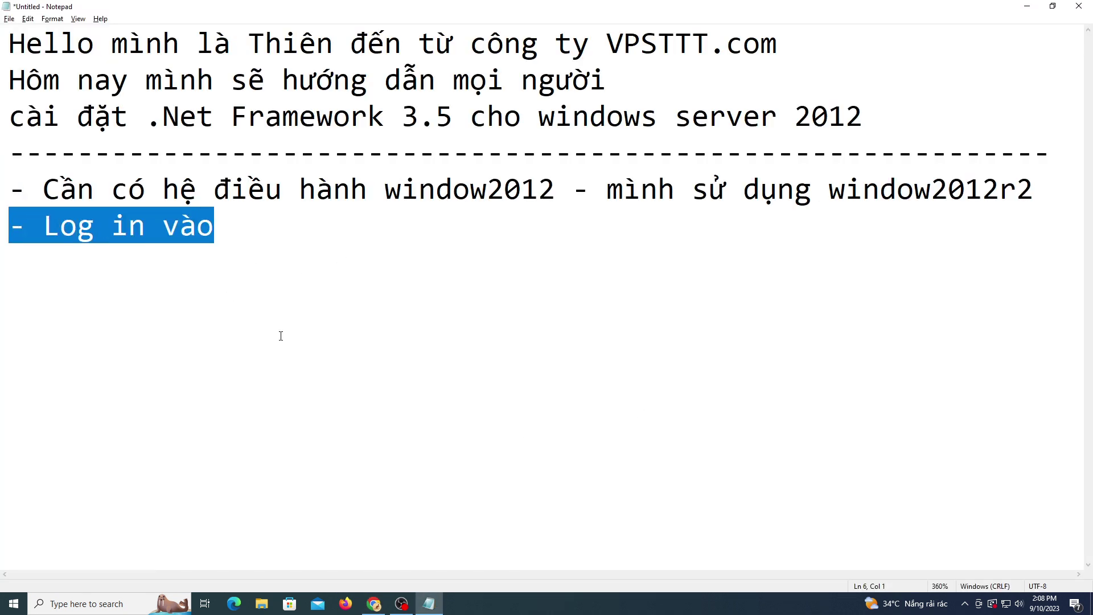
# Step: Connect to 103.178.234.41 with Remote Desktop Connection, entering the Administrator account's password
pyautogui.click(78, 603)
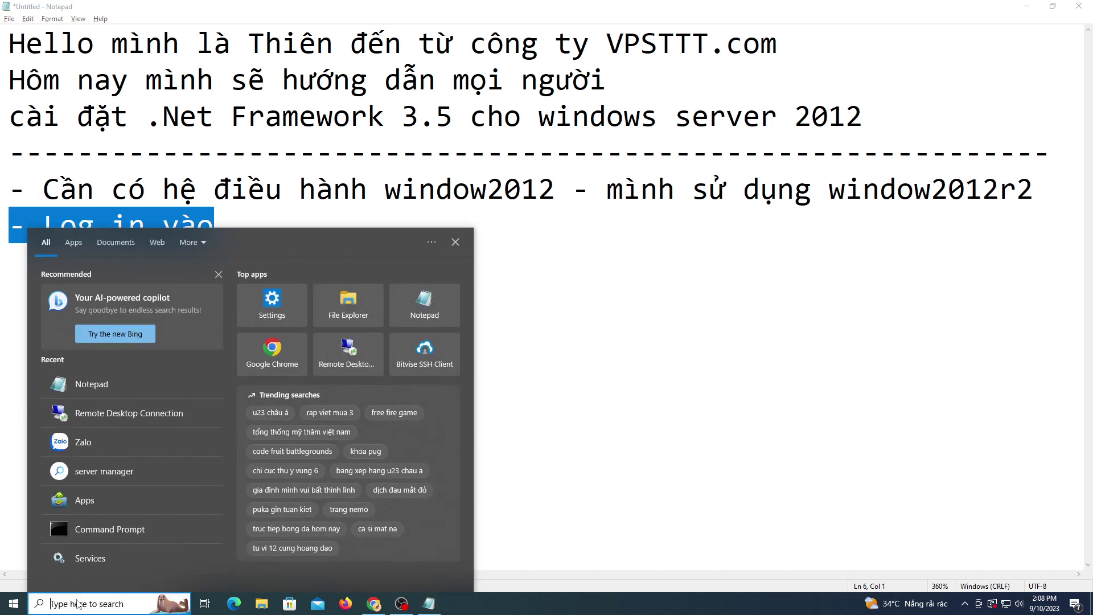
pyautogui.write('re')
pyautogui.press('Return')
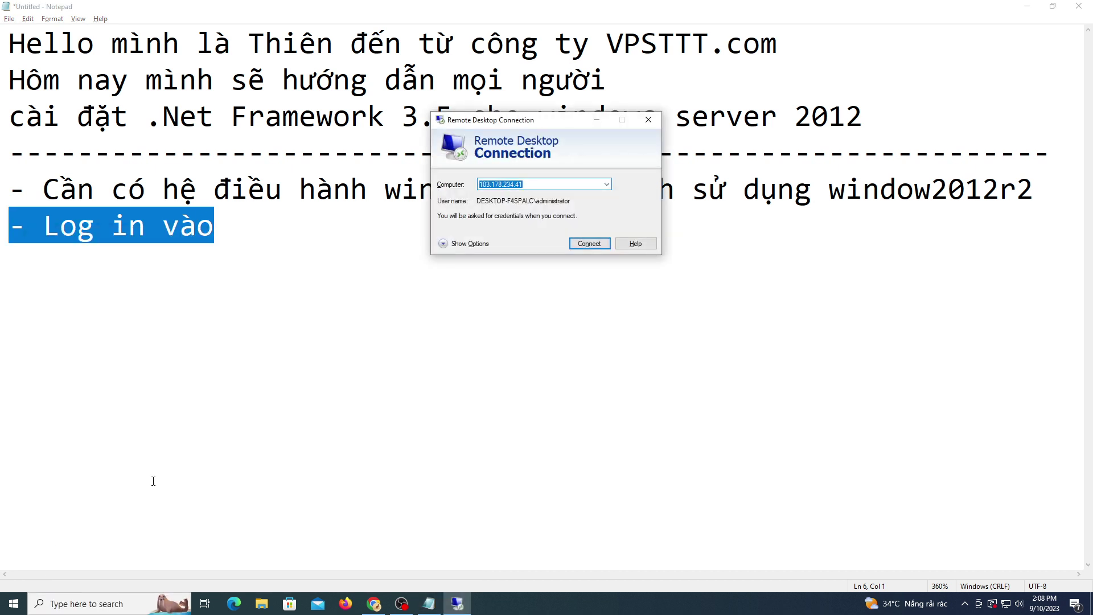
pyautogui.click(589, 243)
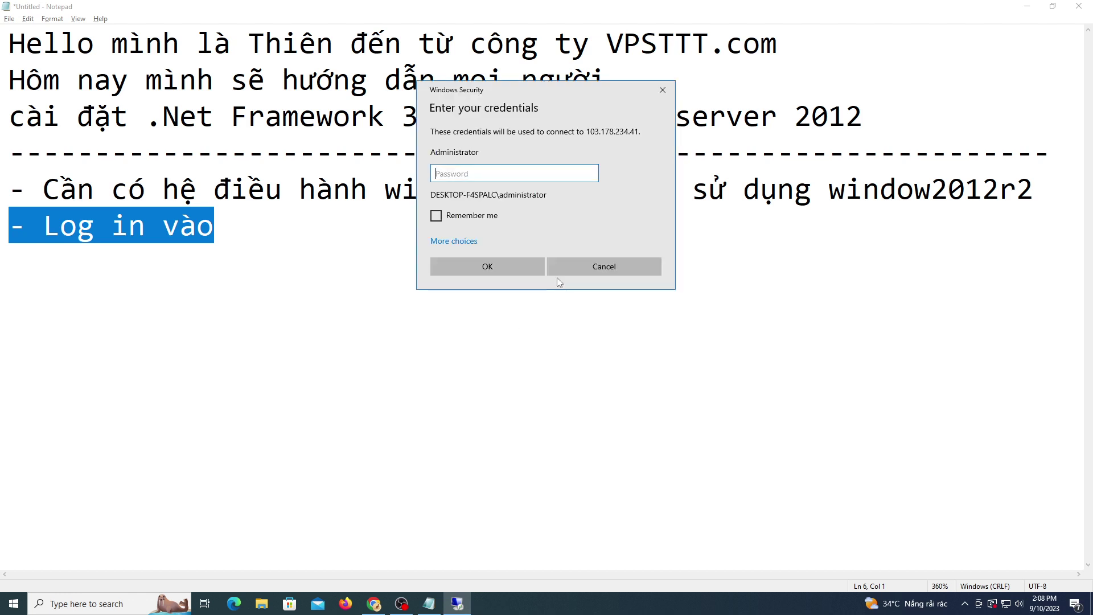
pyautogui.write('•••••••')
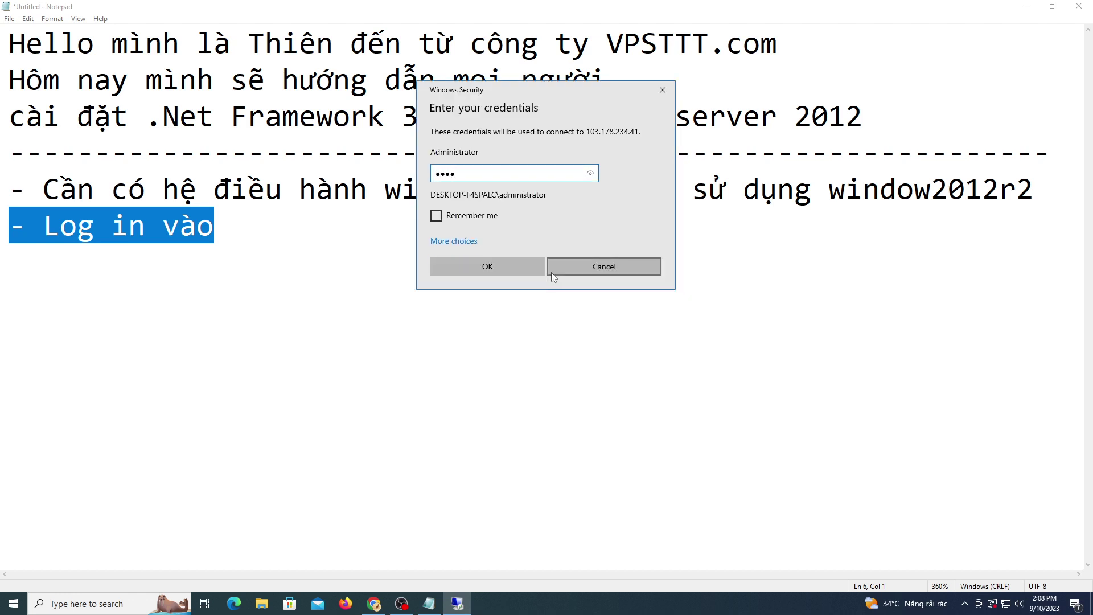
pyautogui.write('•••')
pyautogui.press('Return')
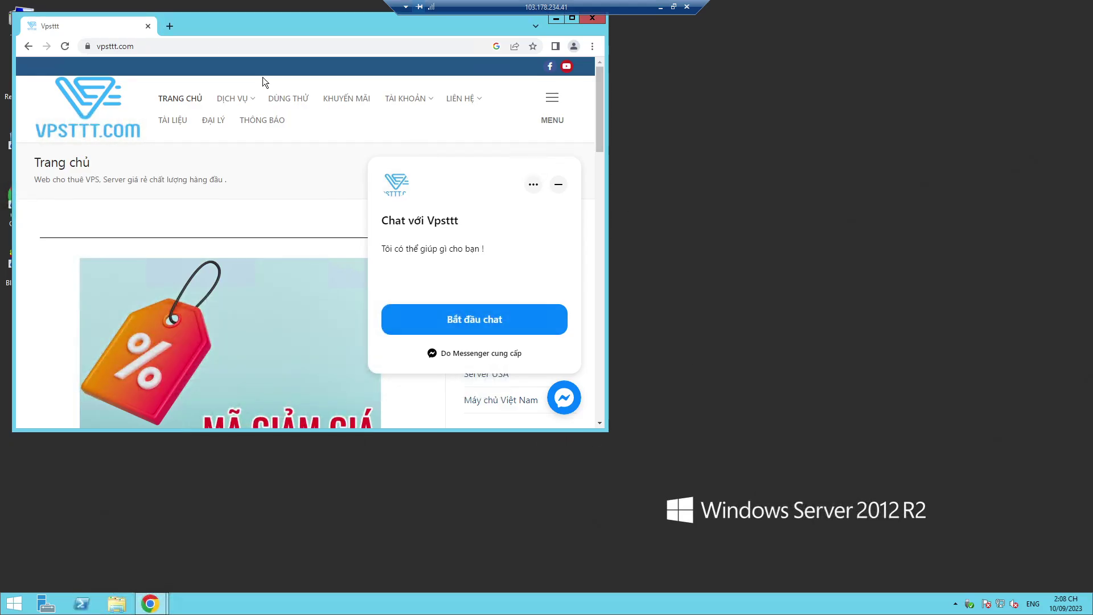
# Step: Maximize the remote browser and open the vpsttt.com documentation article on installing .Net Framework 3.5 for Windows Server 2012 at its first instruction
pyautogui.click(571, 18)
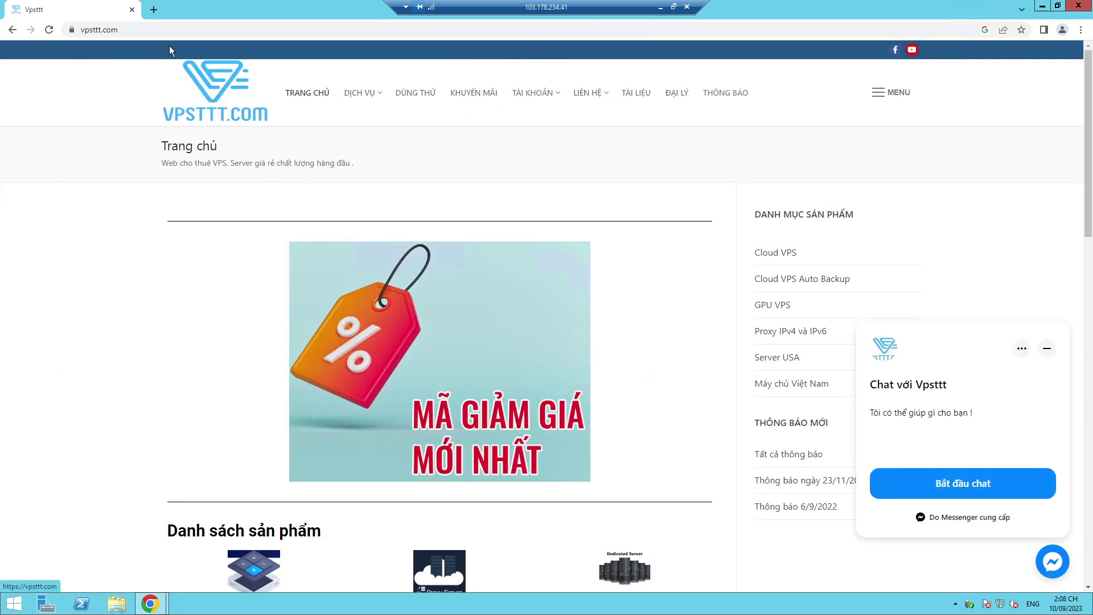
pyautogui.click(77, 34)
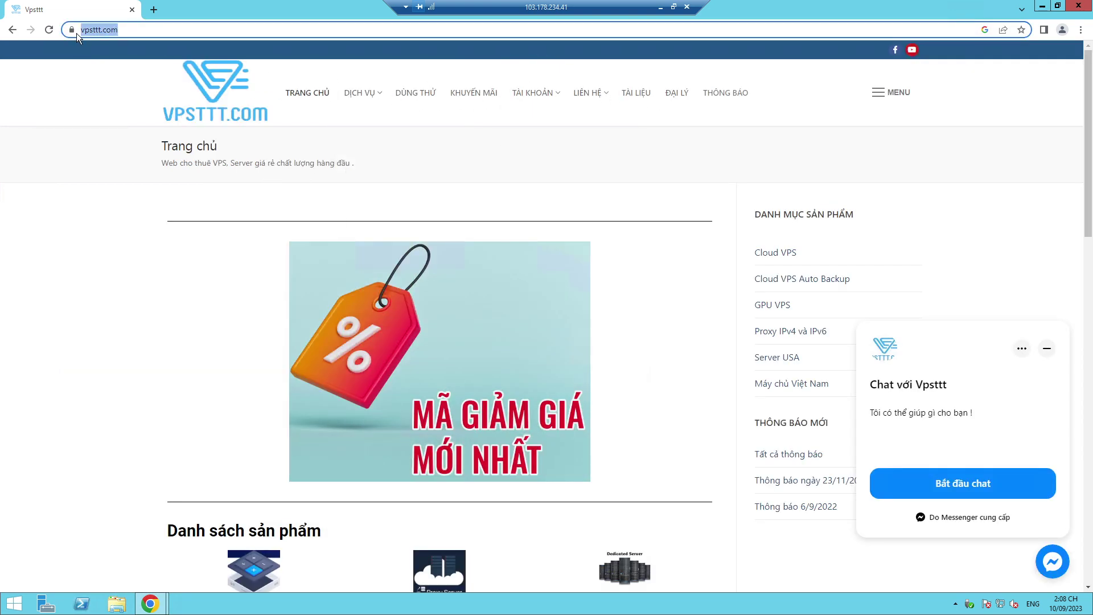
pyautogui.click(634, 95)
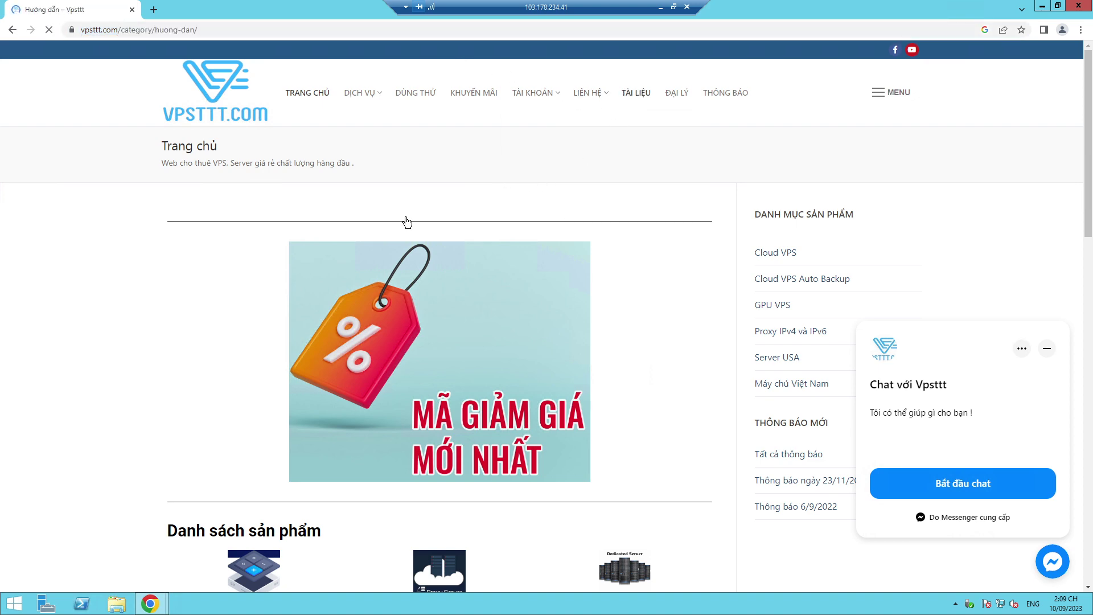
pyautogui.scroll(-7, 364, 302)
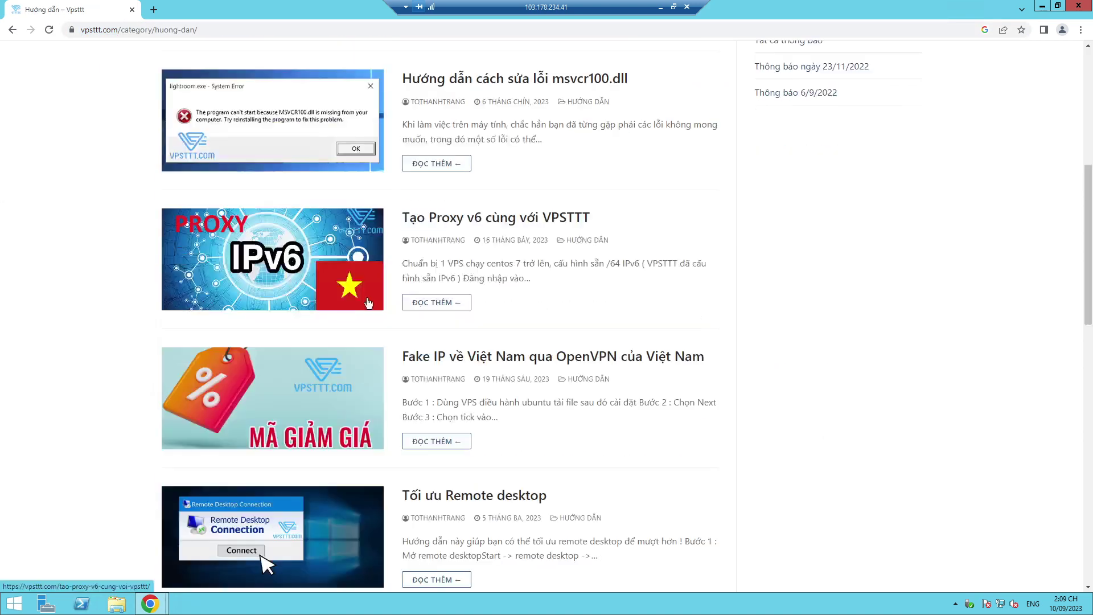
pyautogui.scroll(-6, 371, 300)
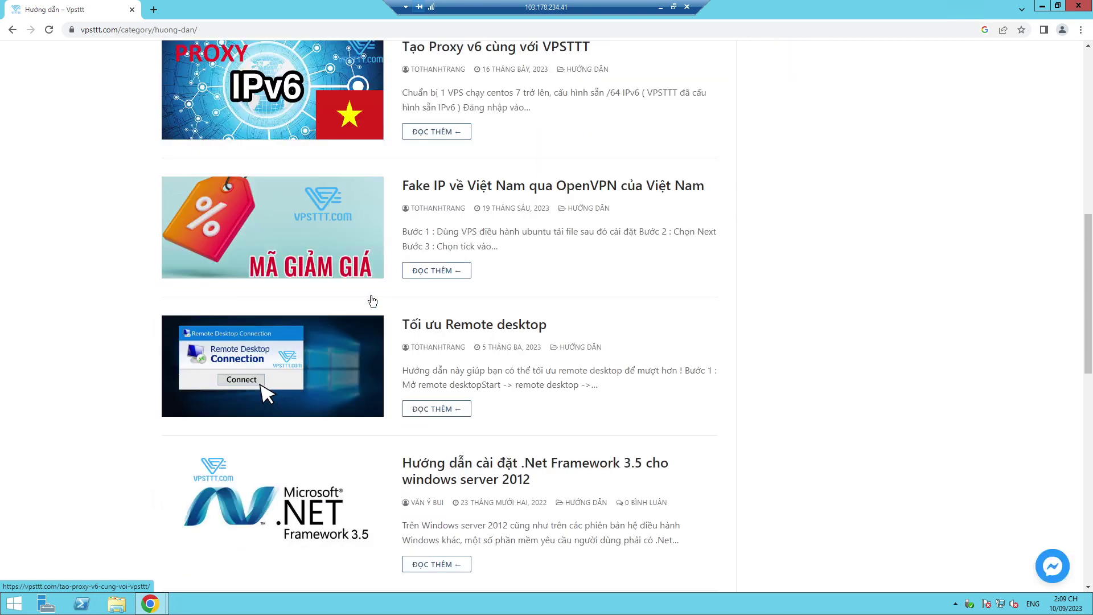
pyautogui.click(424, 297)
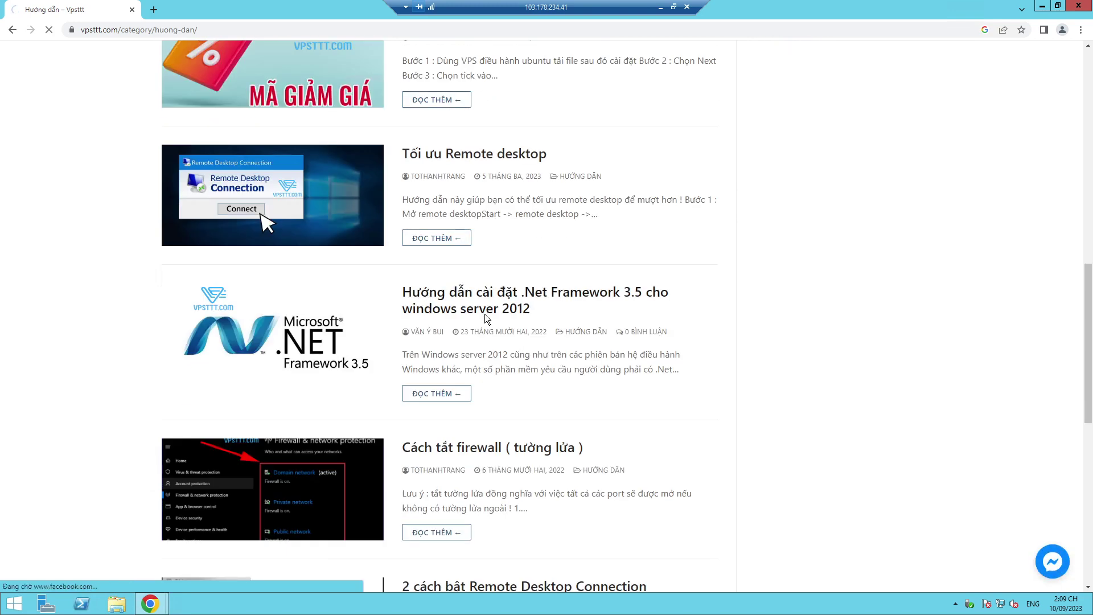
pyautogui.scroll(-4, 380, 313)
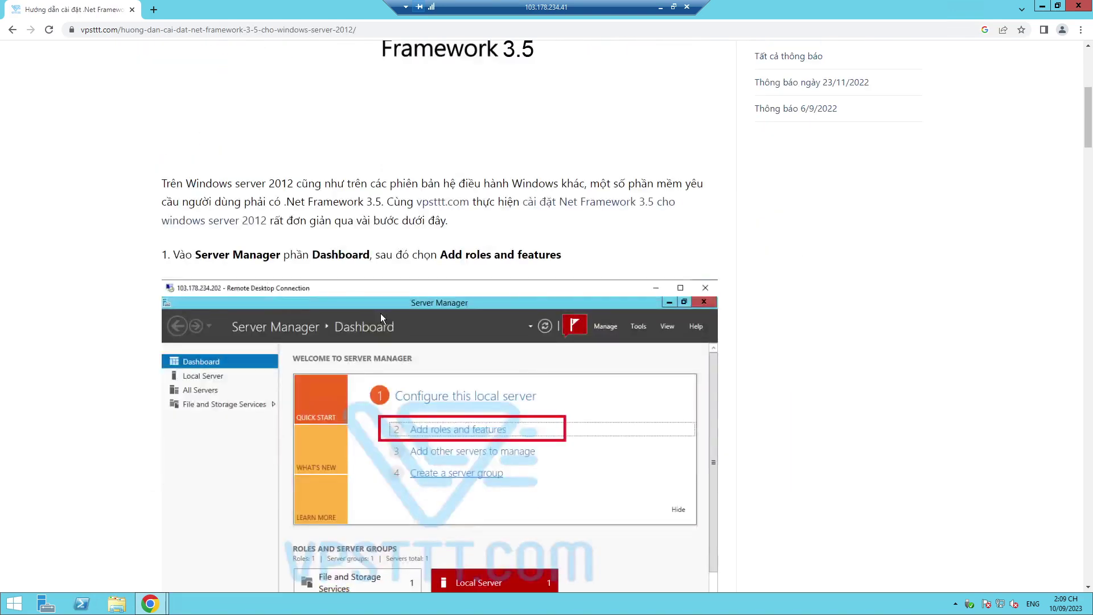
pyautogui.scroll(-5, 380, 313)
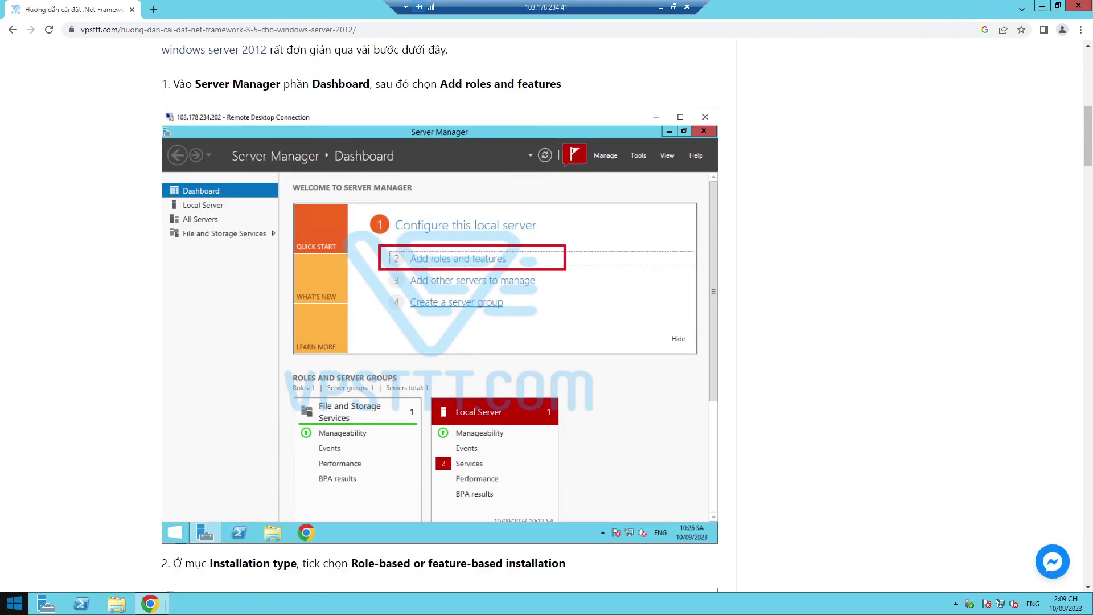
# Step: Start adding roles and features in Server Manager, keeping role-based installation, the pool server and the default roles, up to the feature selection
pyautogui.click(10, 611)
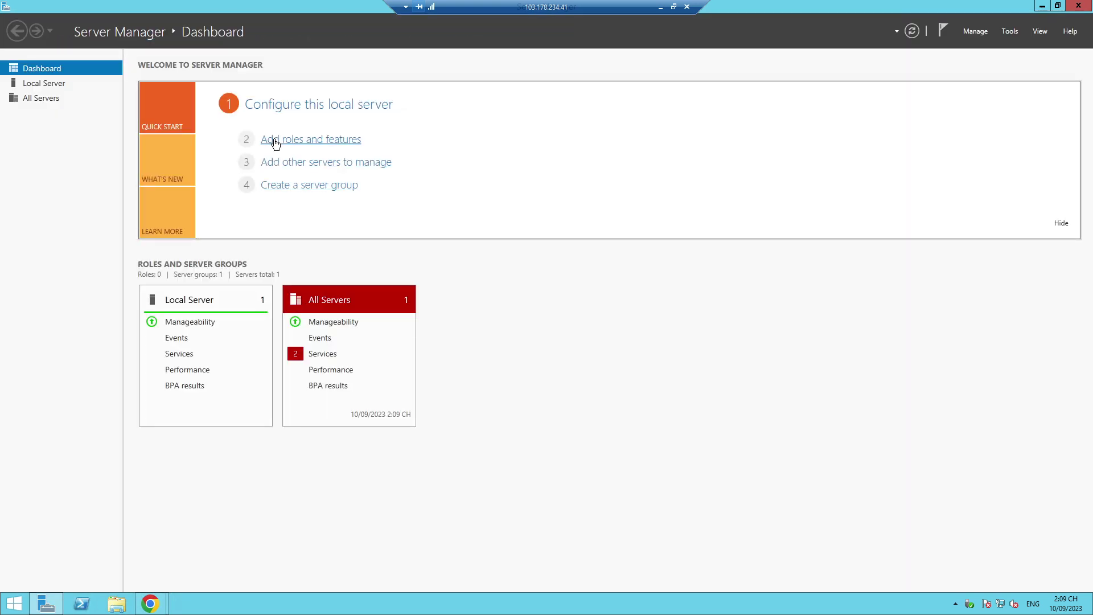
pyautogui.click(312, 141)
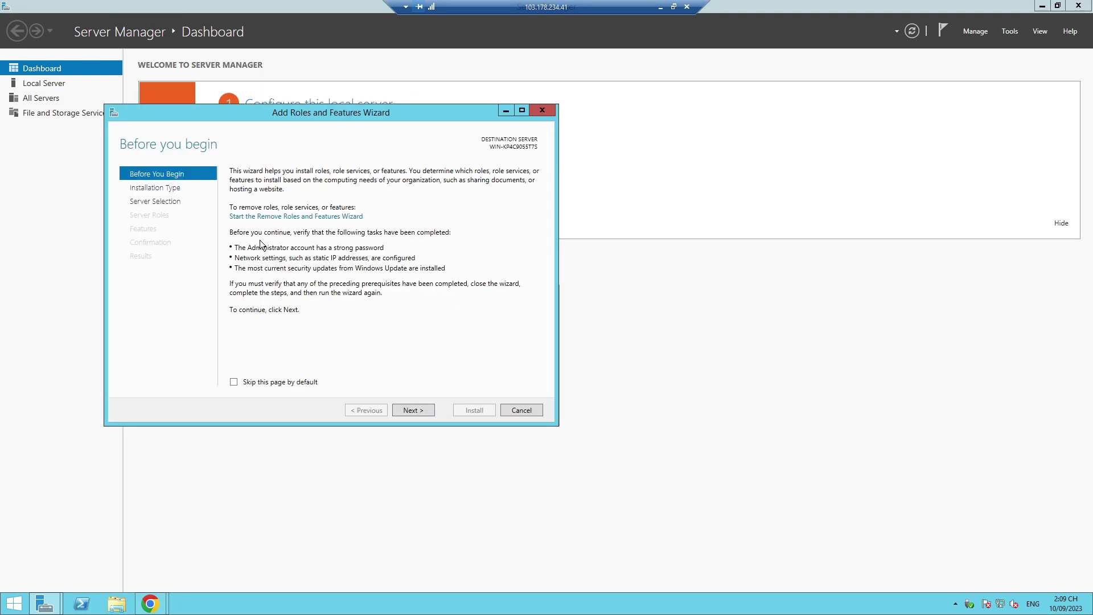
pyautogui.click(415, 410)
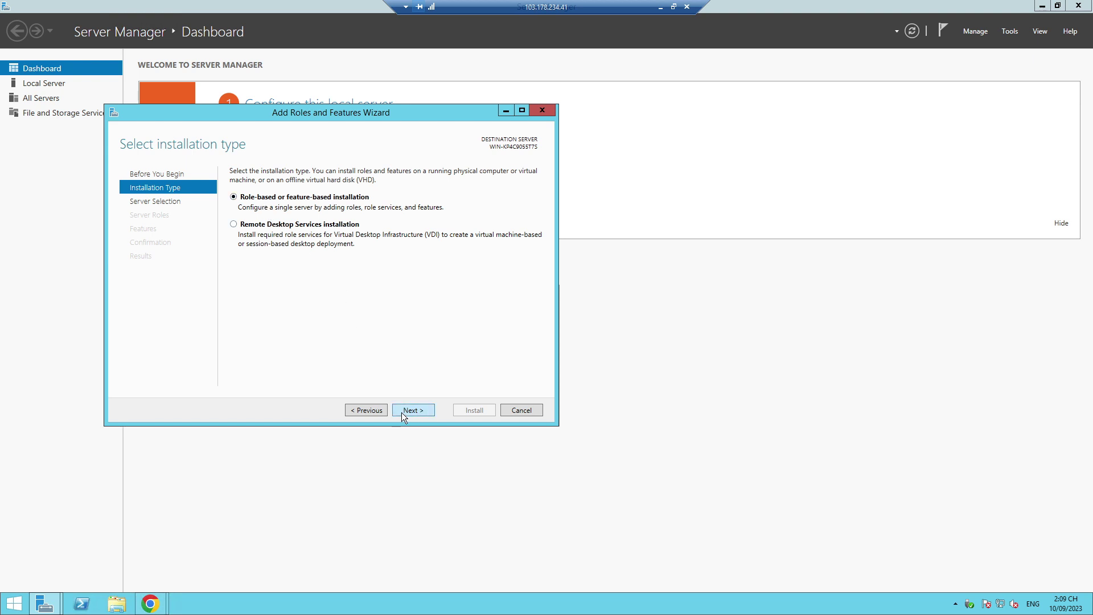
pyautogui.click(411, 411)
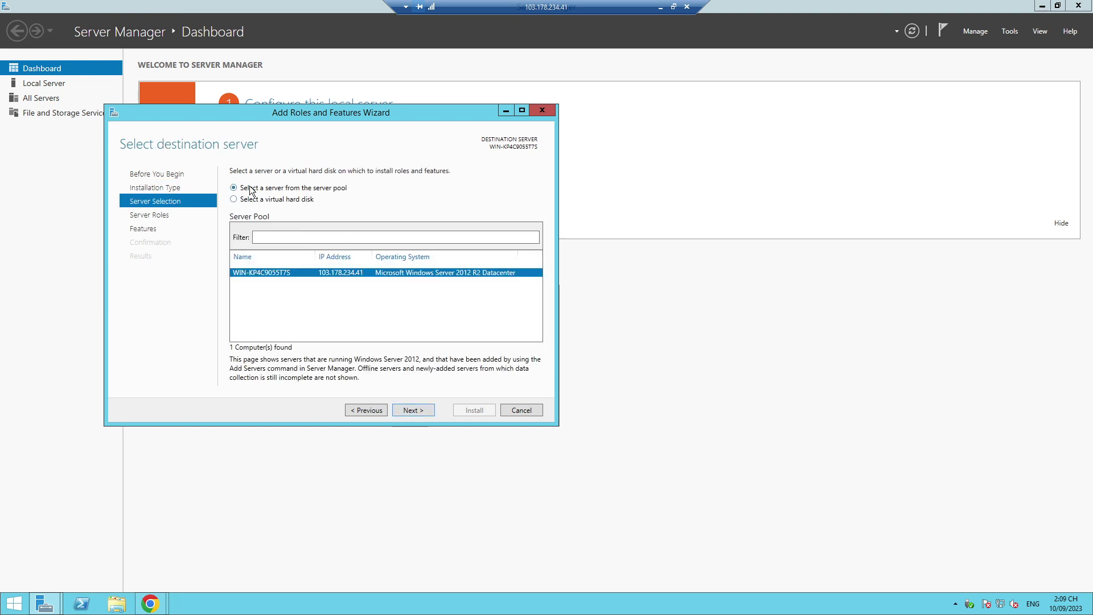
pyautogui.click(415, 410)
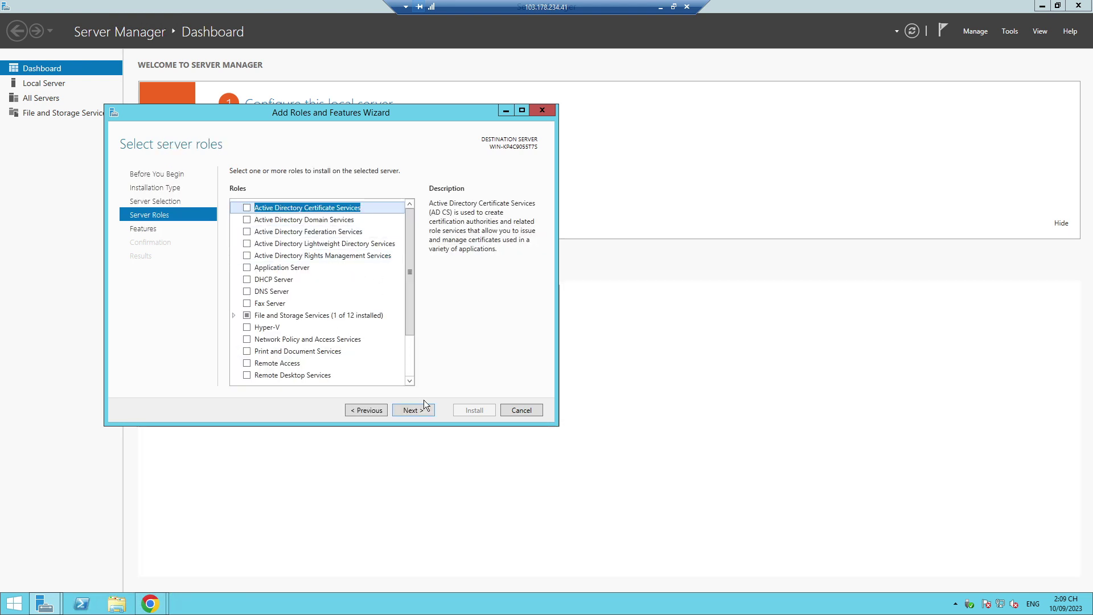
pyautogui.click(419, 408)
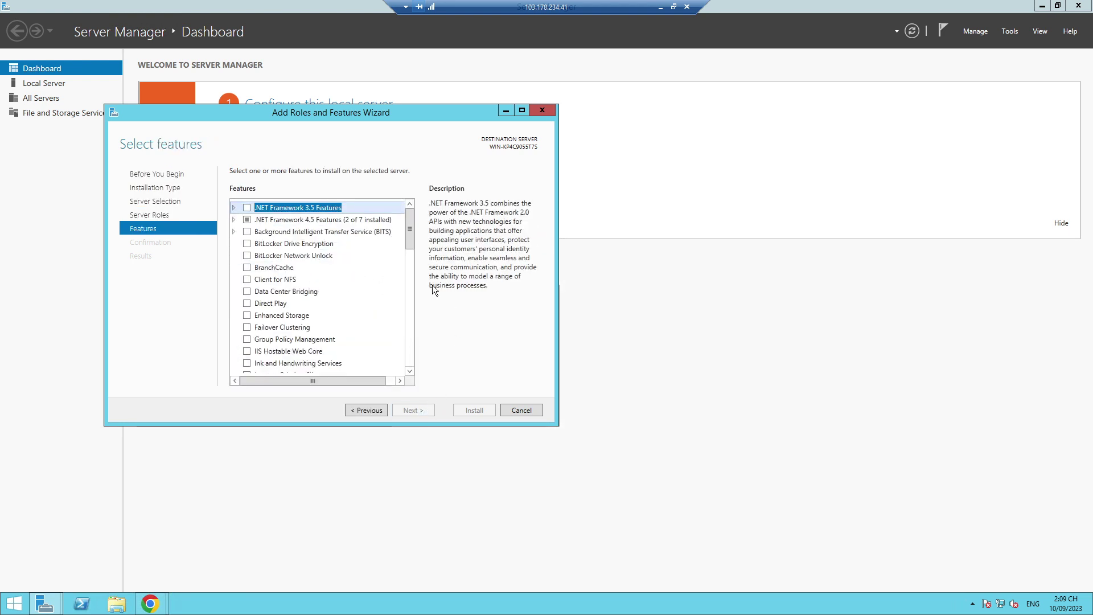
# Step: Select .NET Framework 3.5 Features and try to install them without an alternate source path
pyautogui.click(246, 207)
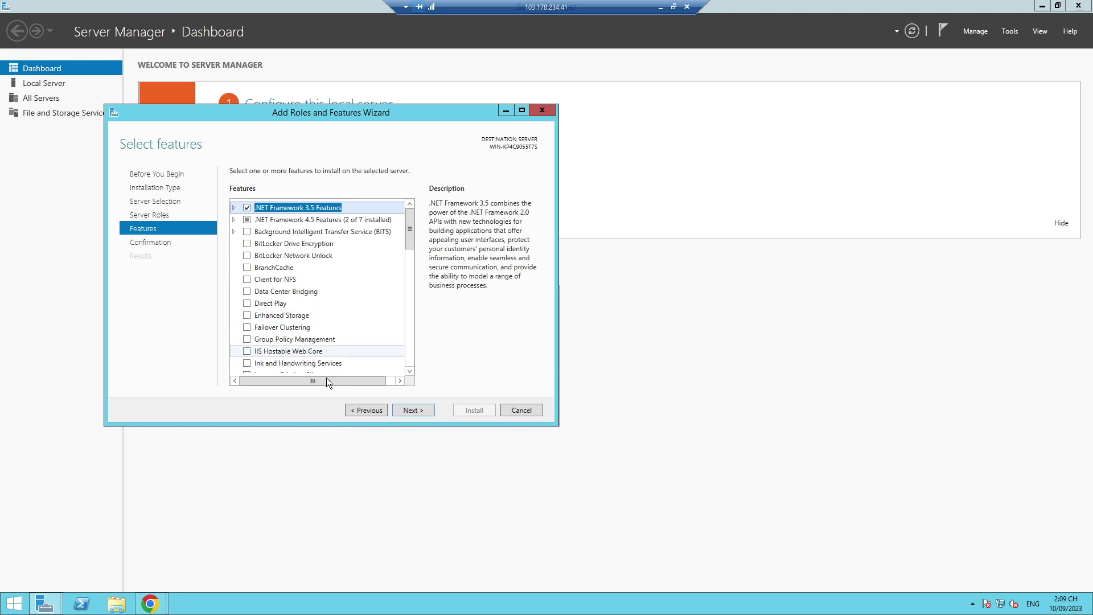
pyautogui.click(413, 410)
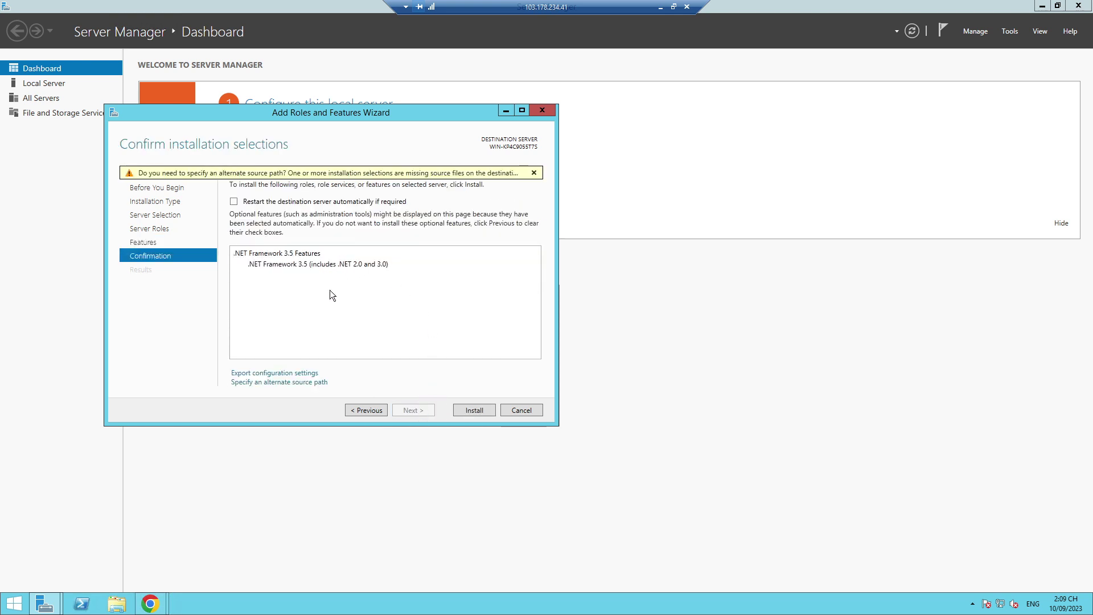
pyautogui.click(467, 411)
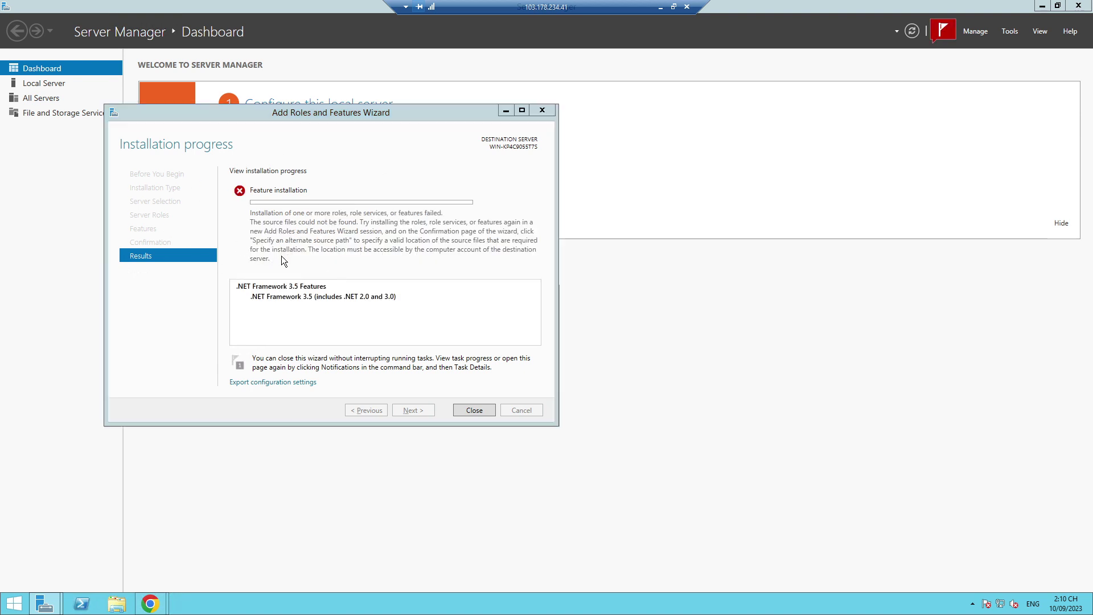
# Step: Return to the guide's error-fixing section and download the sxs file for Windows 2012
pyautogui.hotkey('alt', 'Tab')
pyautogui.scroll(-20, 387, 281)
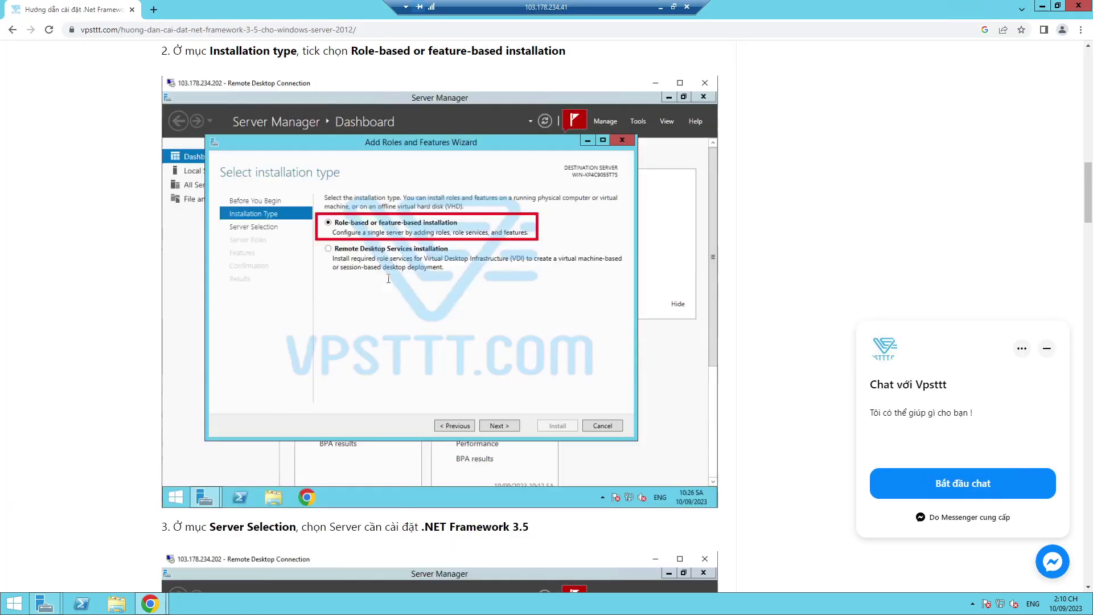
pyautogui.scroll(-3, 387, 281)
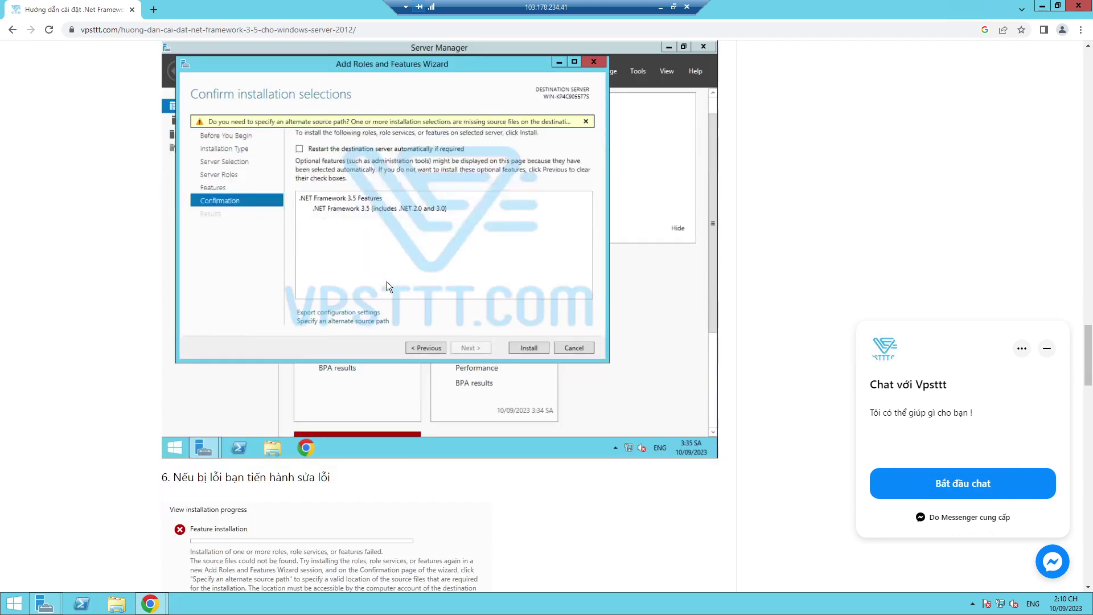
pyautogui.scroll(-5, 377, 268)
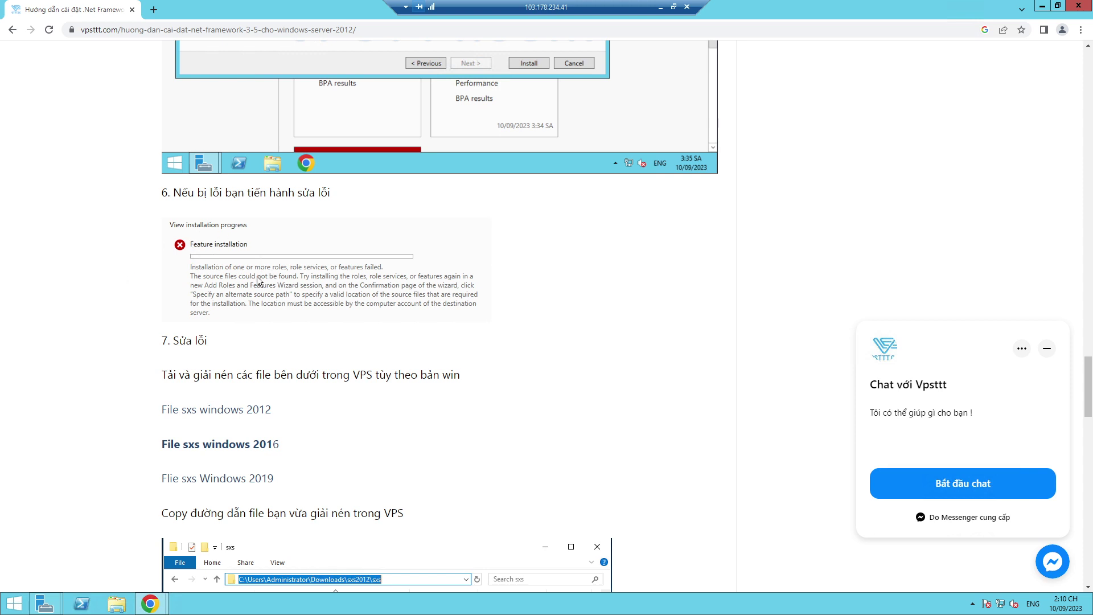
pyautogui.scroll(-2, 250, 365)
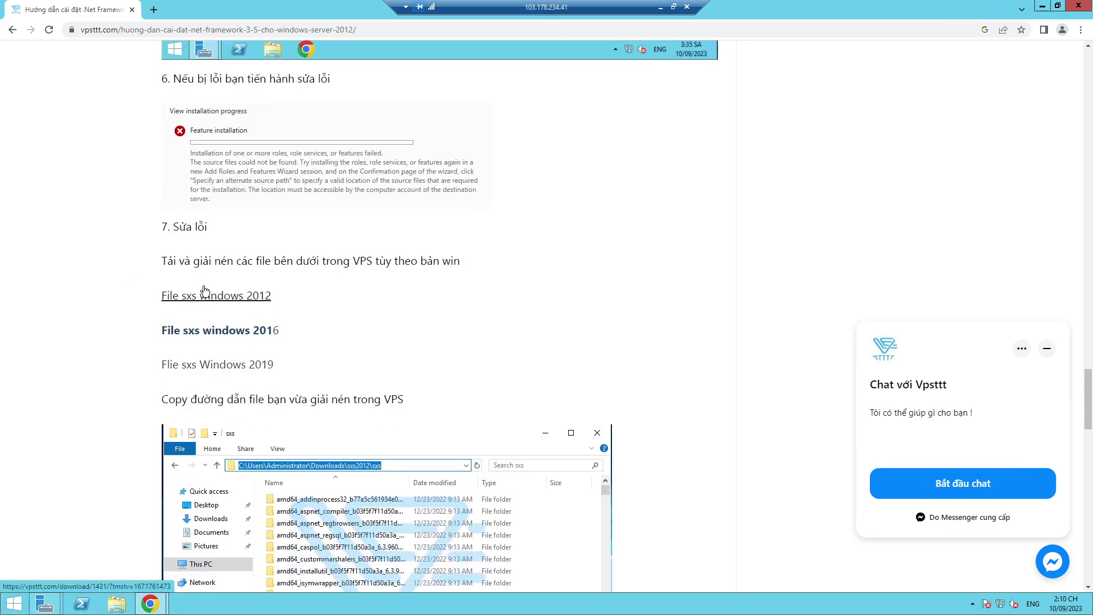
pyautogui.click(204, 293)
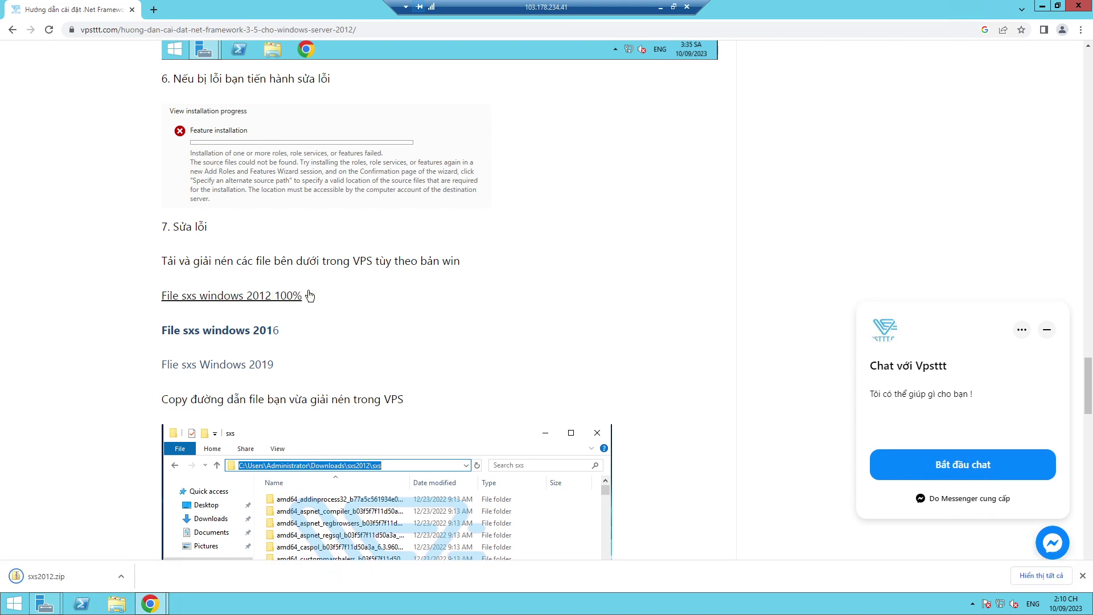
# Step: Show the downloaded sxs2012.zip in its folder and extract it to Downloads\sxs2012, showing the extracted files when complete
pyautogui.click(1080, 30)
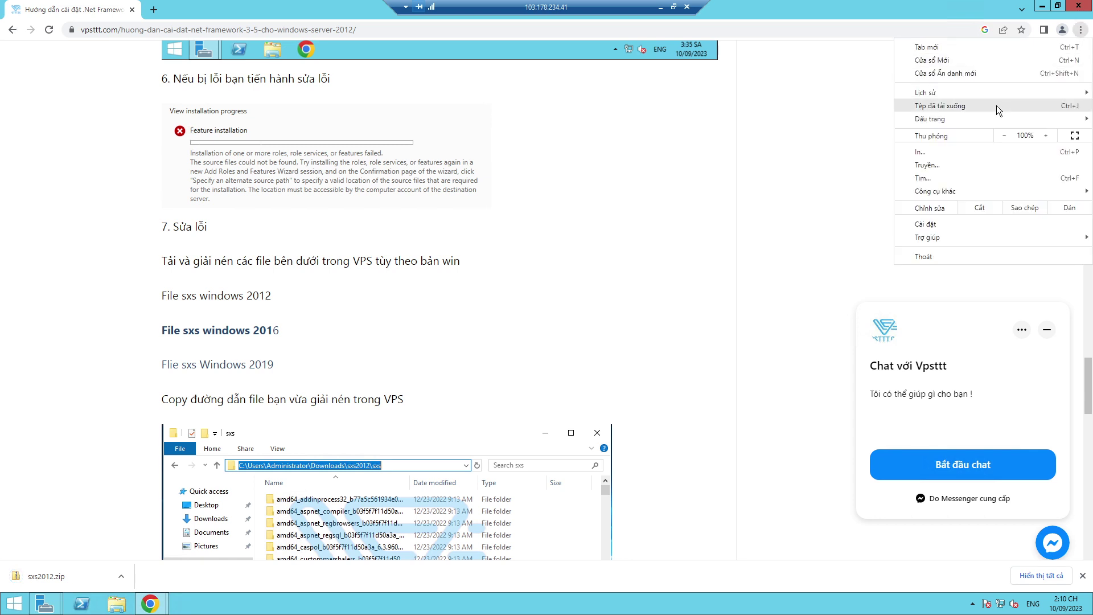
pyautogui.click(996, 105)
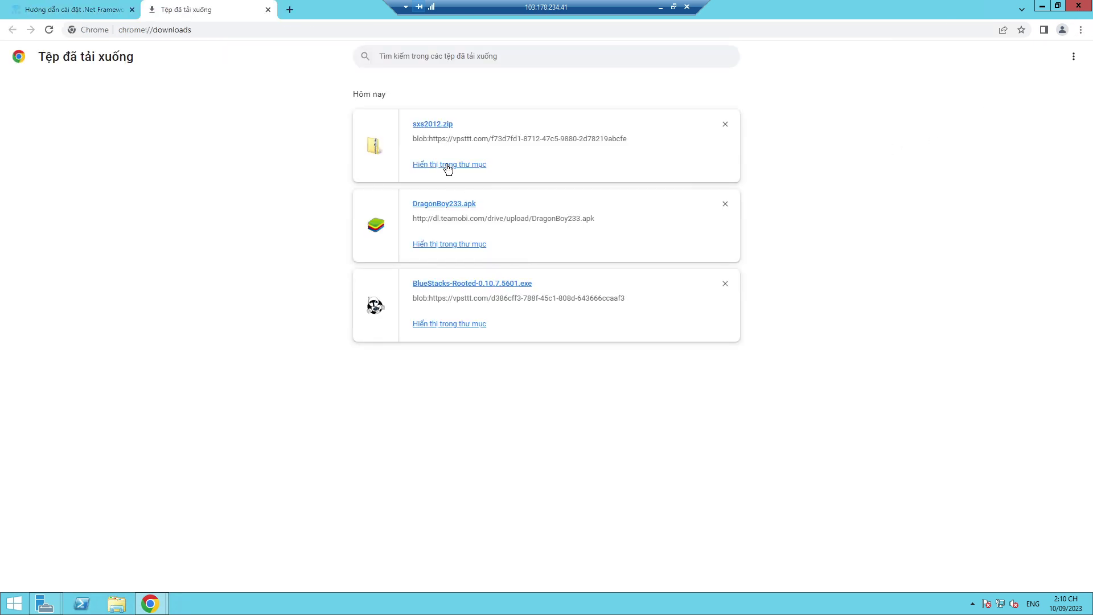
pyautogui.click(447, 165)
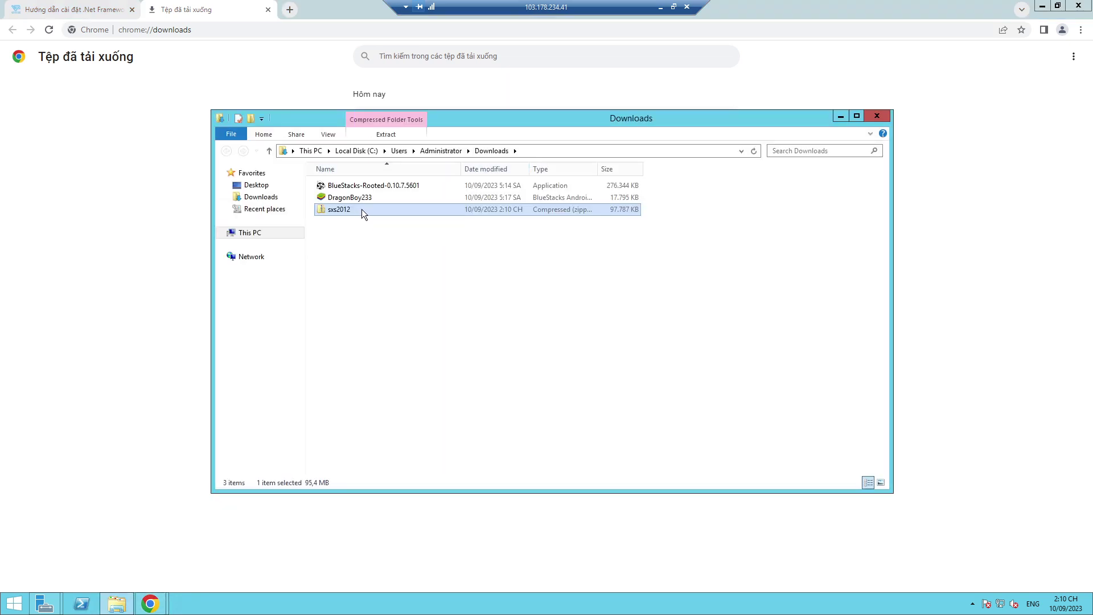
pyautogui.rightClick(361, 209)
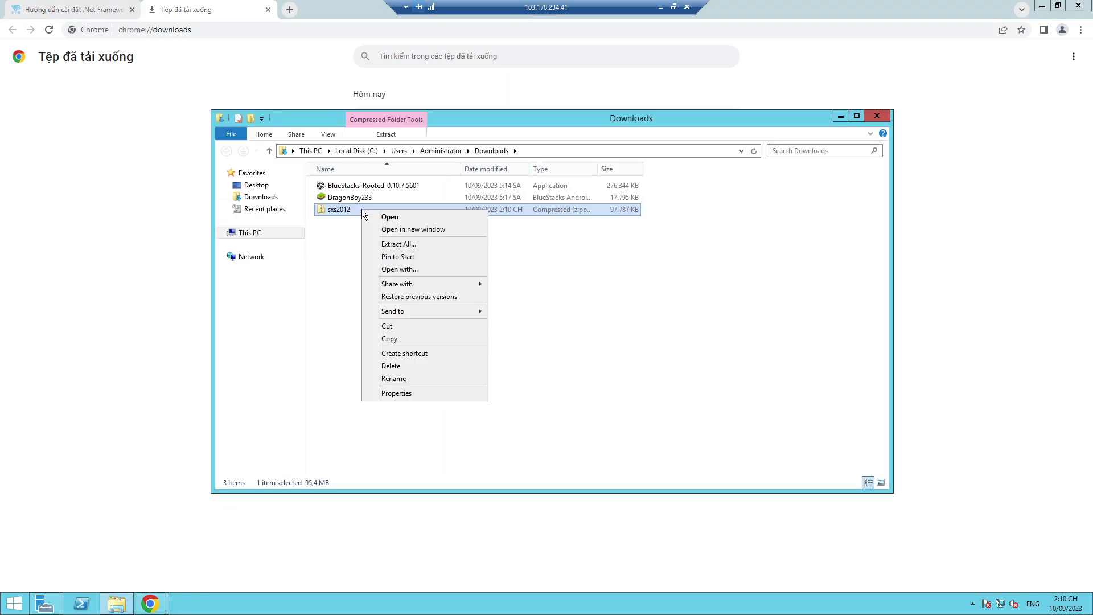
pyautogui.click(399, 244)
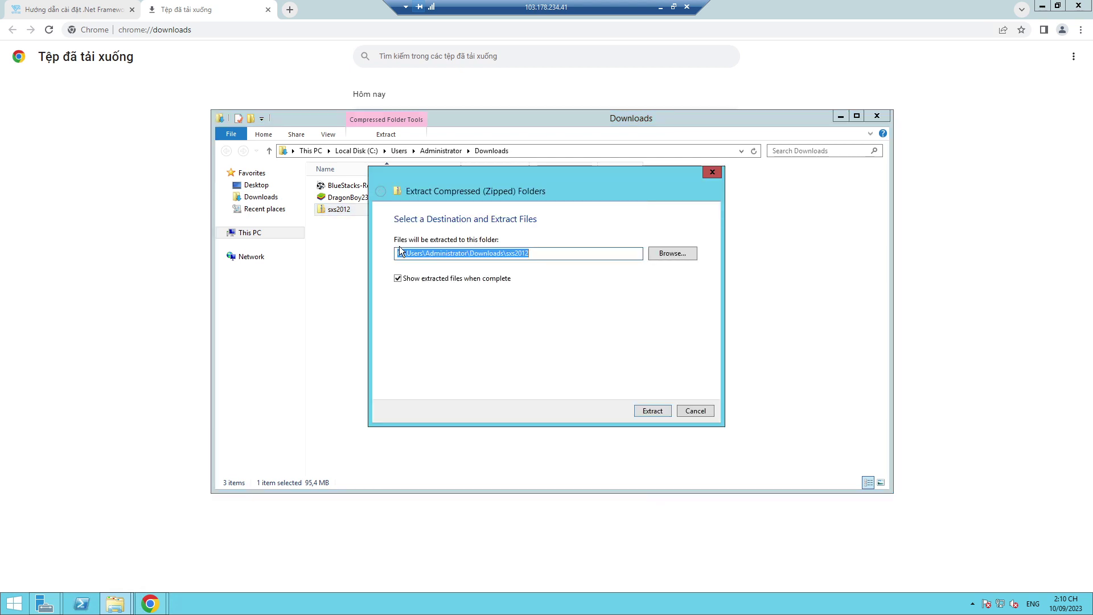
pyautogui.click(653, 411)
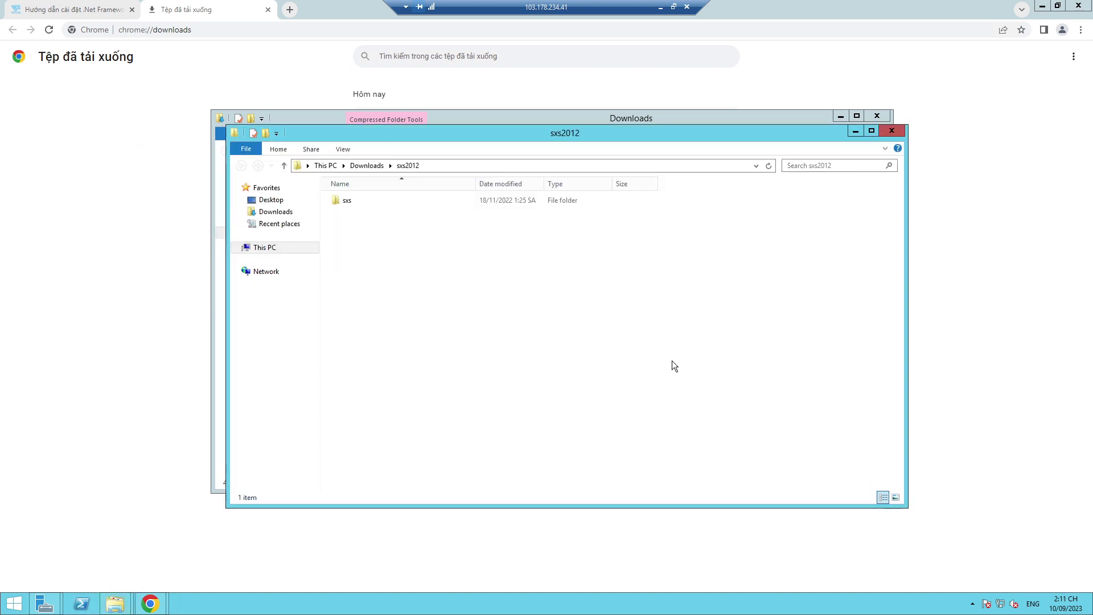
# Step: Open the extracted sxs folder and copy its full path, C:\Users\Administrator\Downloads\sxs2012\sxs
pyautogui.doubleClick(432, 198)
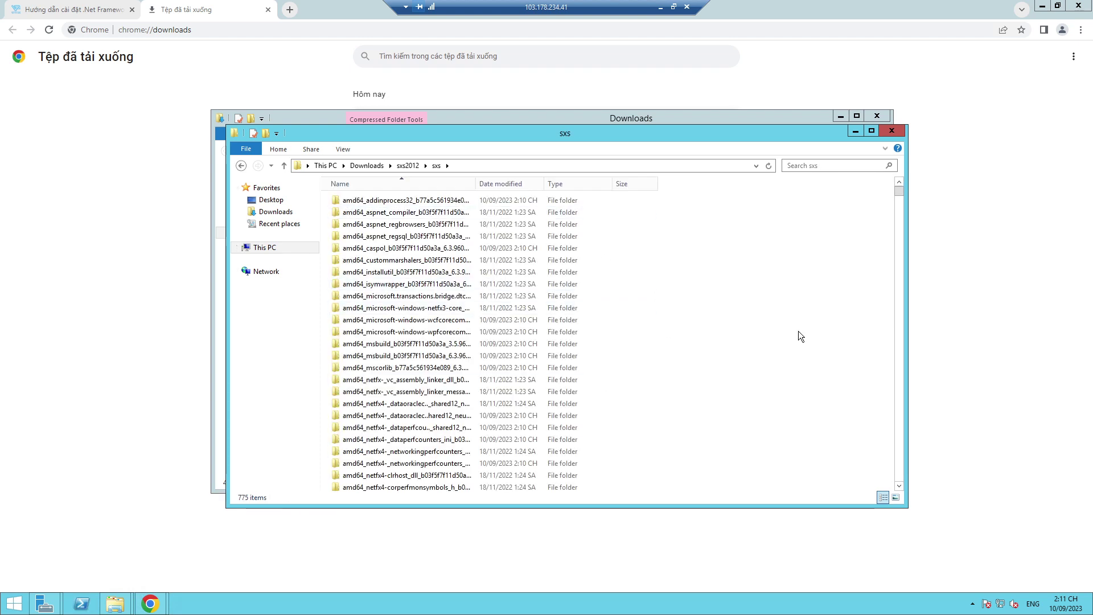
pyautogui.click(756, 164)
pyautogui.hotkey('ctrl', 'c')
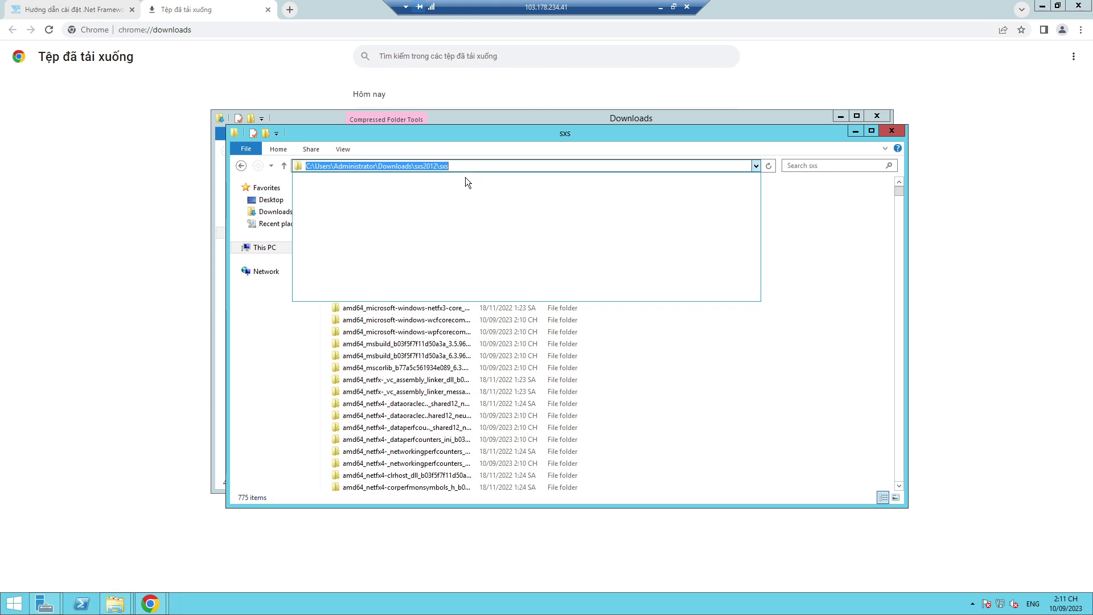
pyautogui.press('Escape')
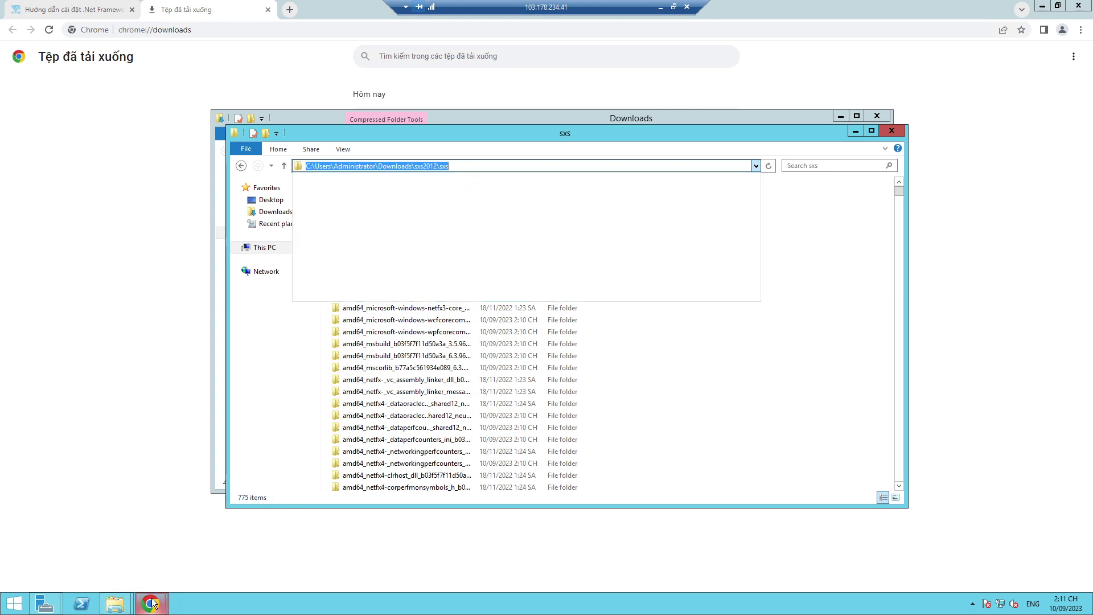
# Step: Switch back to Server Manager, close the failed installation wizard and minimize the Downloads folder window
pyautogui.hotkey('alt', 'Tab')
pyautogui.hotkey('alt', 'Tab')
pyautogui.press('Tab')
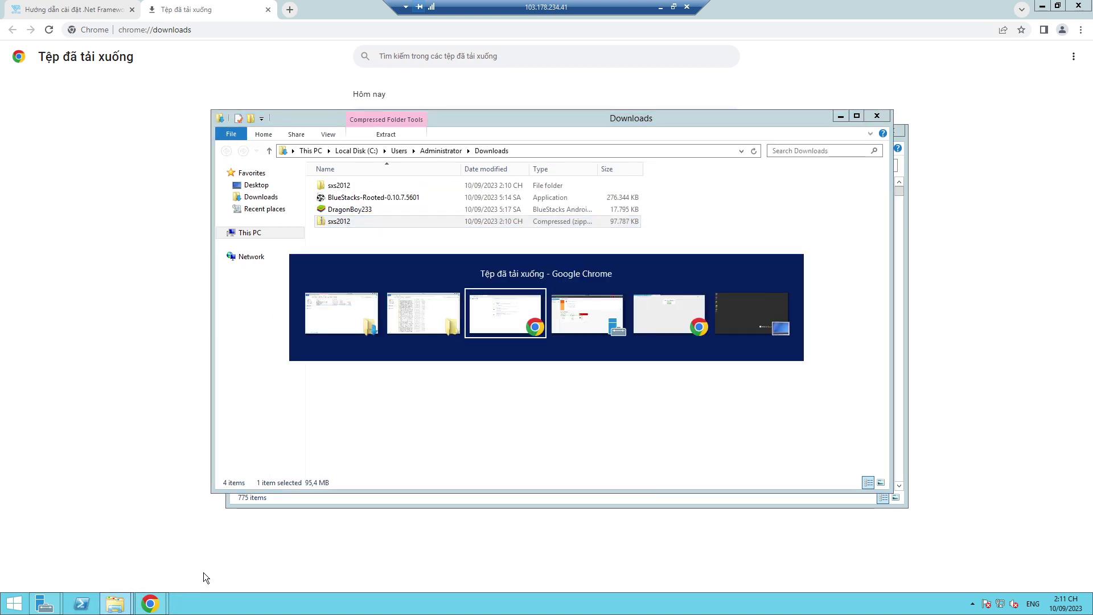
pyautogui.hotkey('alt', 'Tab')
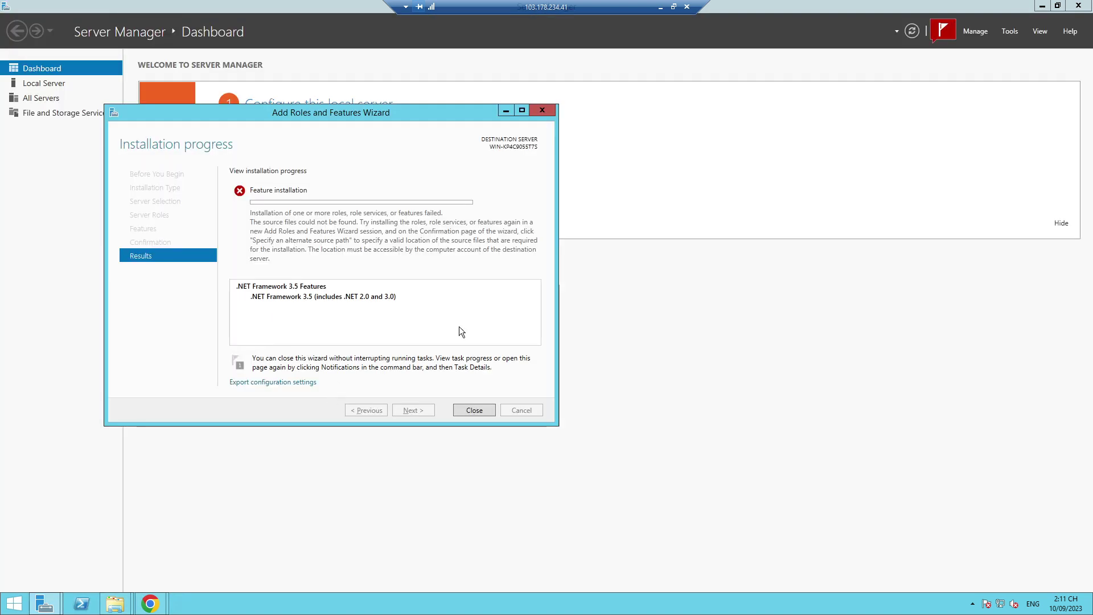
pyautogui.click(475, 410)
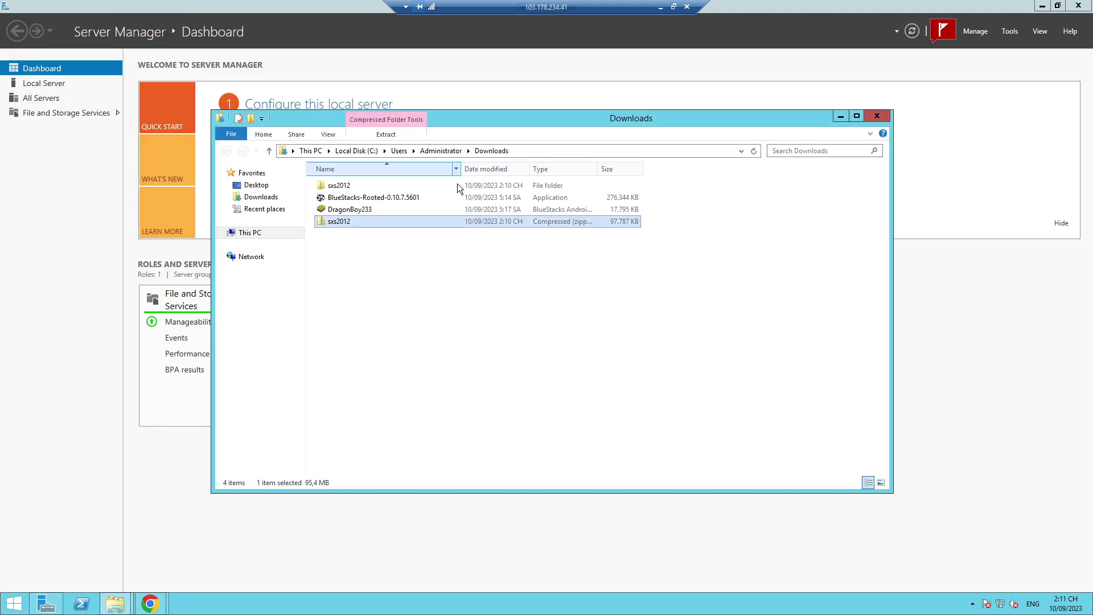
pyautogui.click(846, 117)
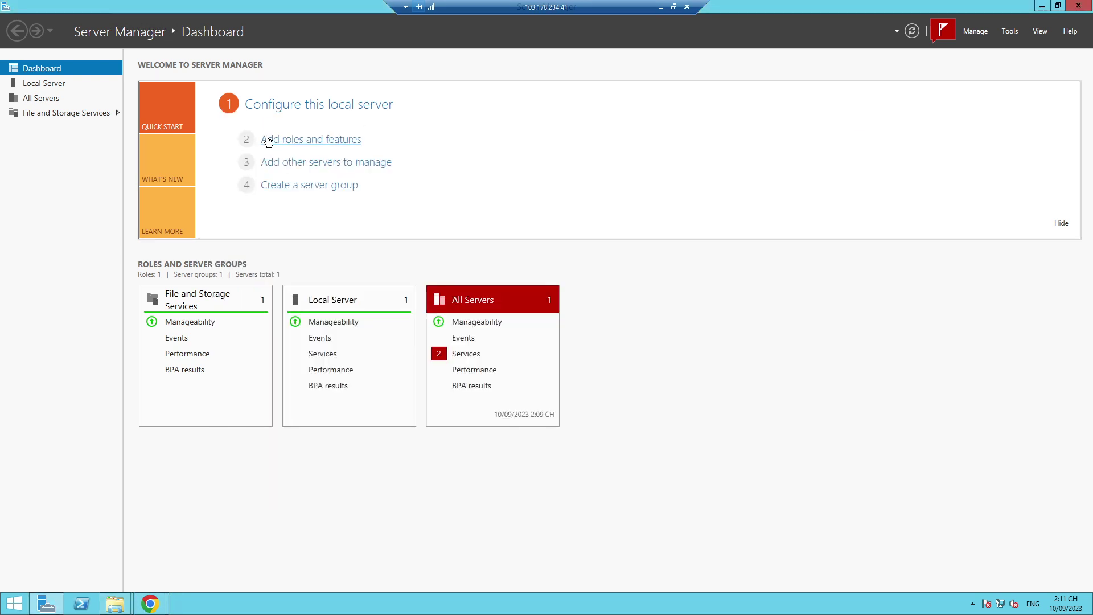
# Step: Start adding roles and features again with the default settings and select .NET Framework 3.5 Features, continuing to the confirmation page
pyautogui.click(266, 138)
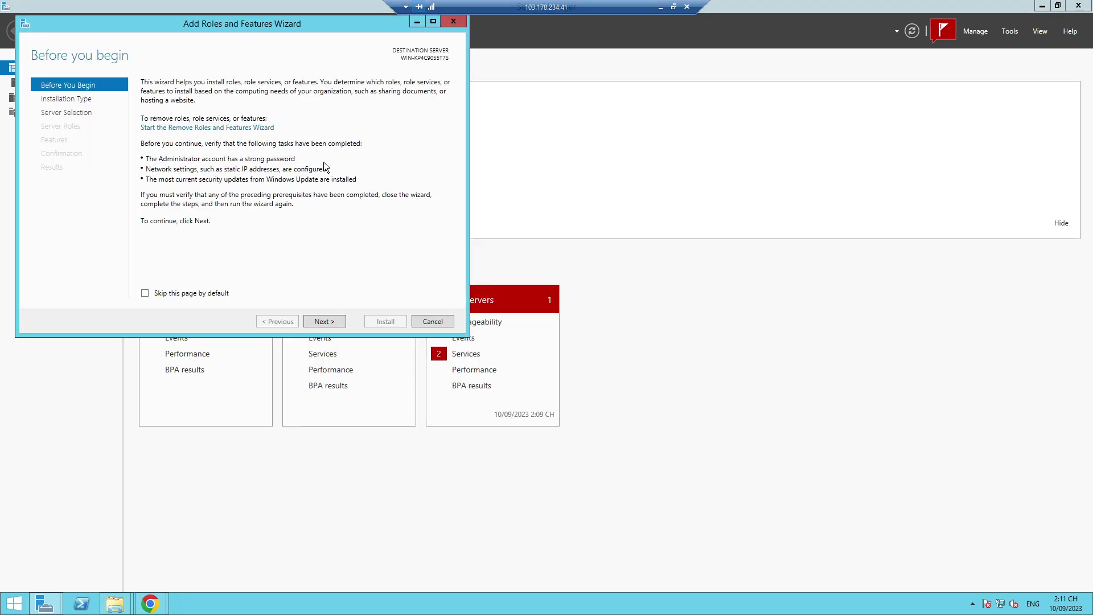
pyautogui.click(324, 321)
pyautogui.click(324, 321)
pyautogui.click(325, 322)
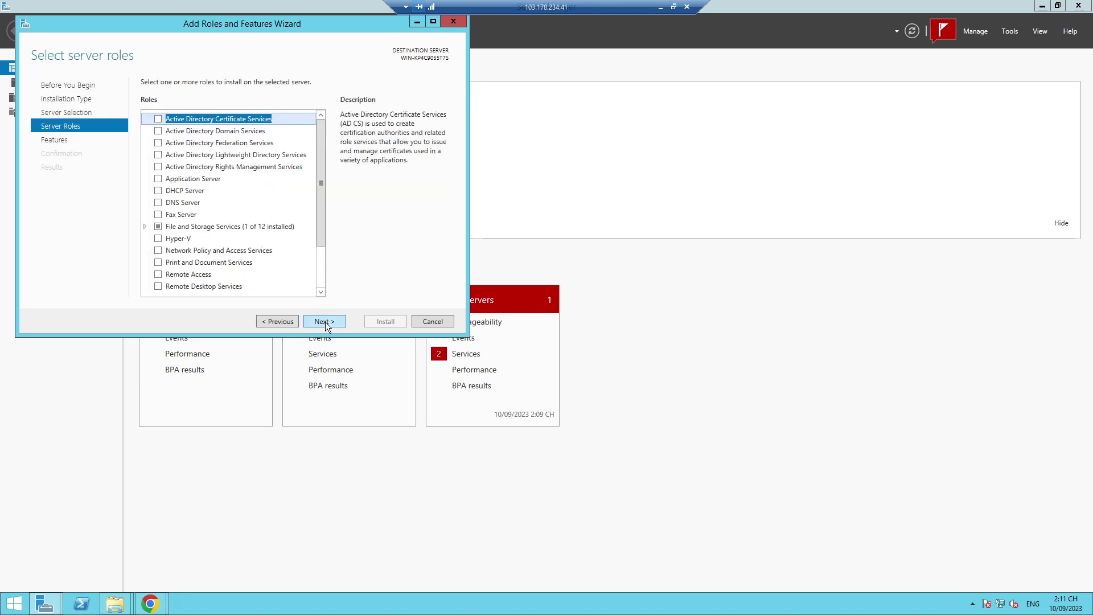
pyautogui.click(326, 322)
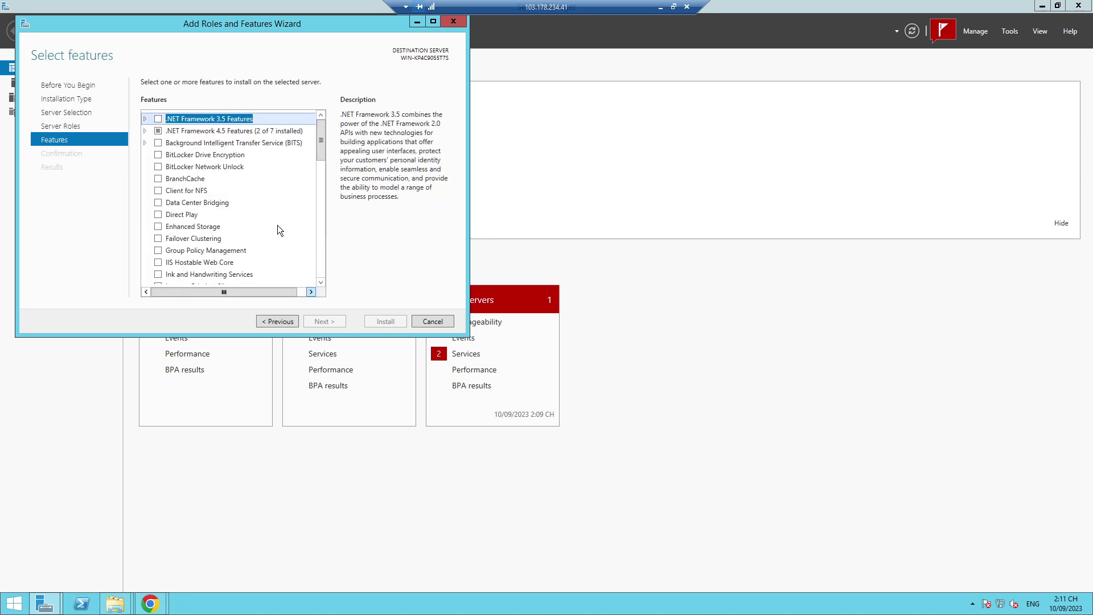
pyautogui.click(158, 119)
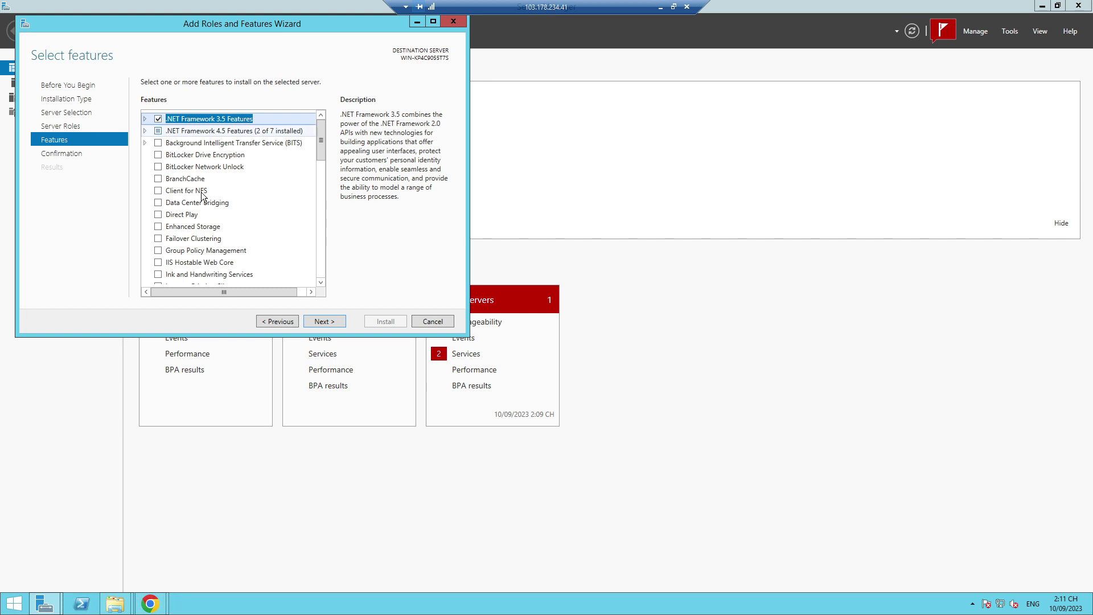
pyautogui.click(323, 321)
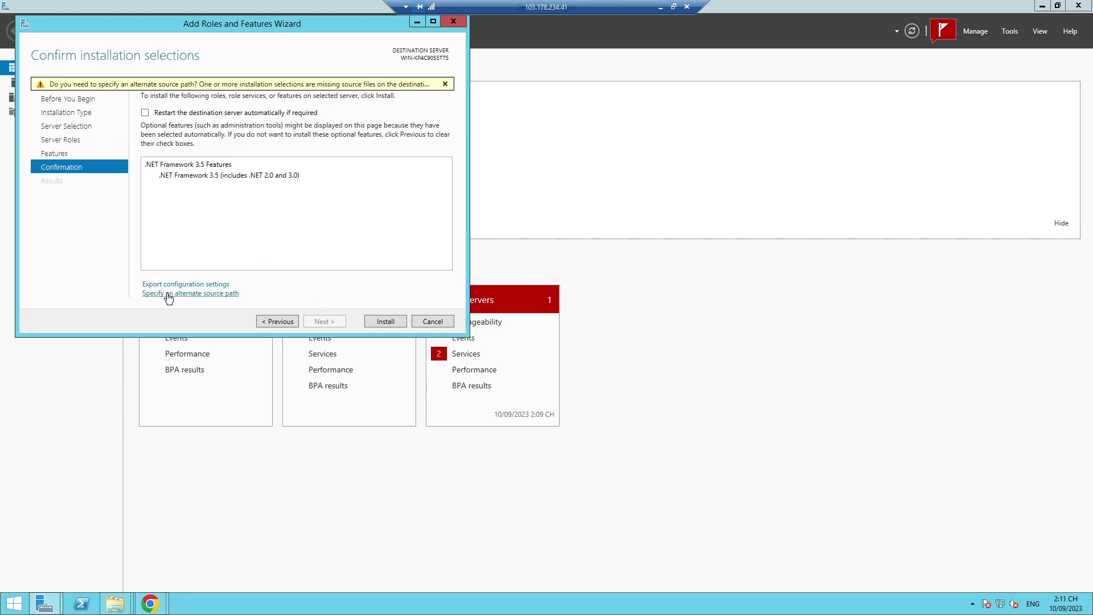
# Step: Specify C:\Users\Administrator\Downloads\sxs2012\sxs as the alternate source path and install the feature
pyautogui.click(175, 294)
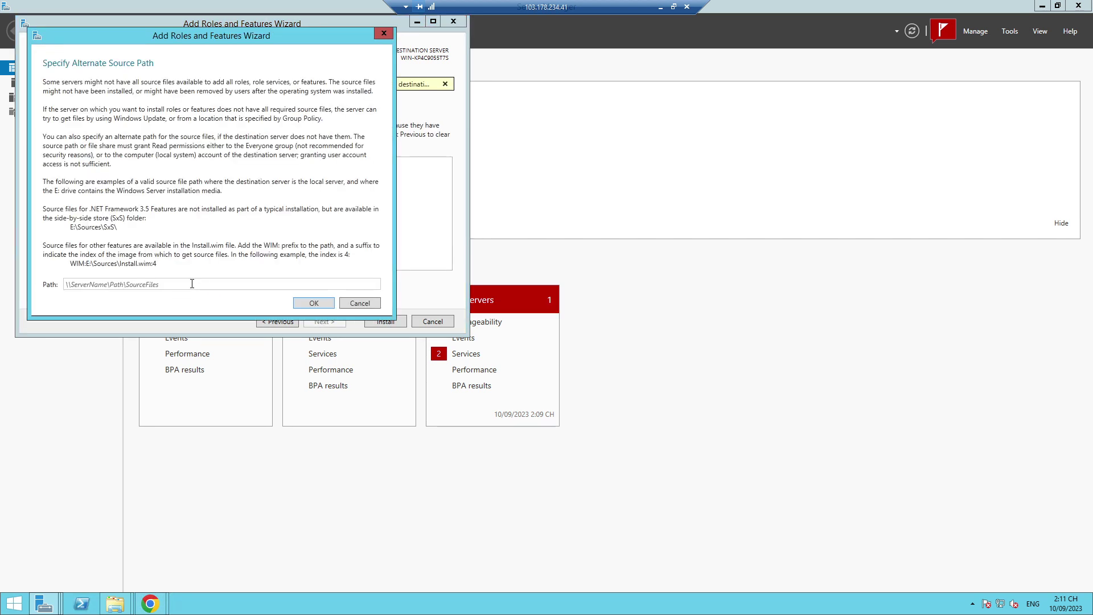
pyautogui.click(194, 284)
pyautogui.hotkey('ctrl', 'v')
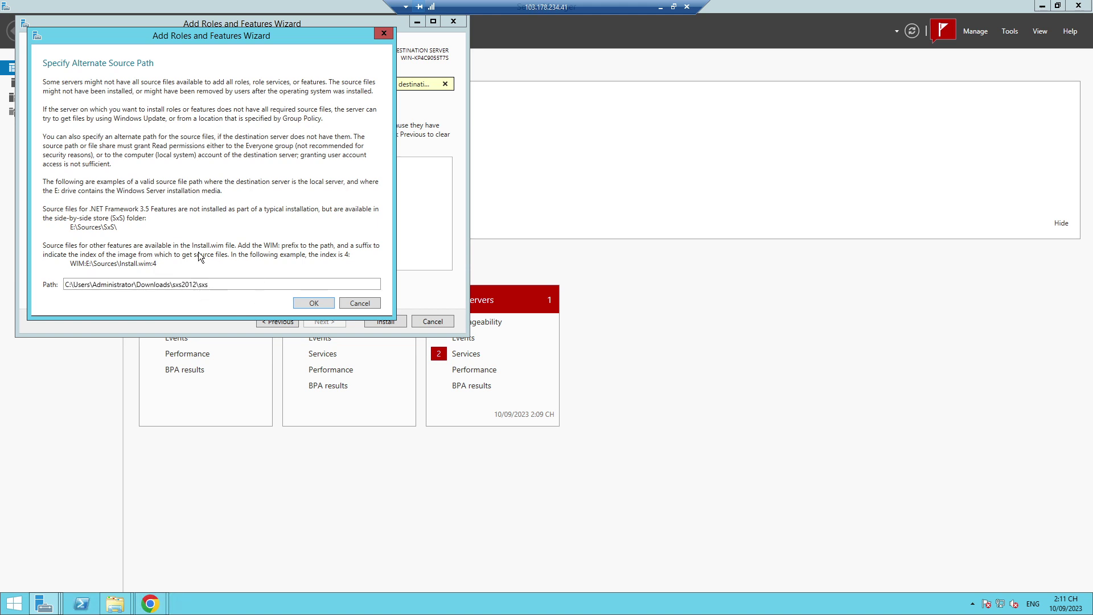
pyautogui.click(313, 304)
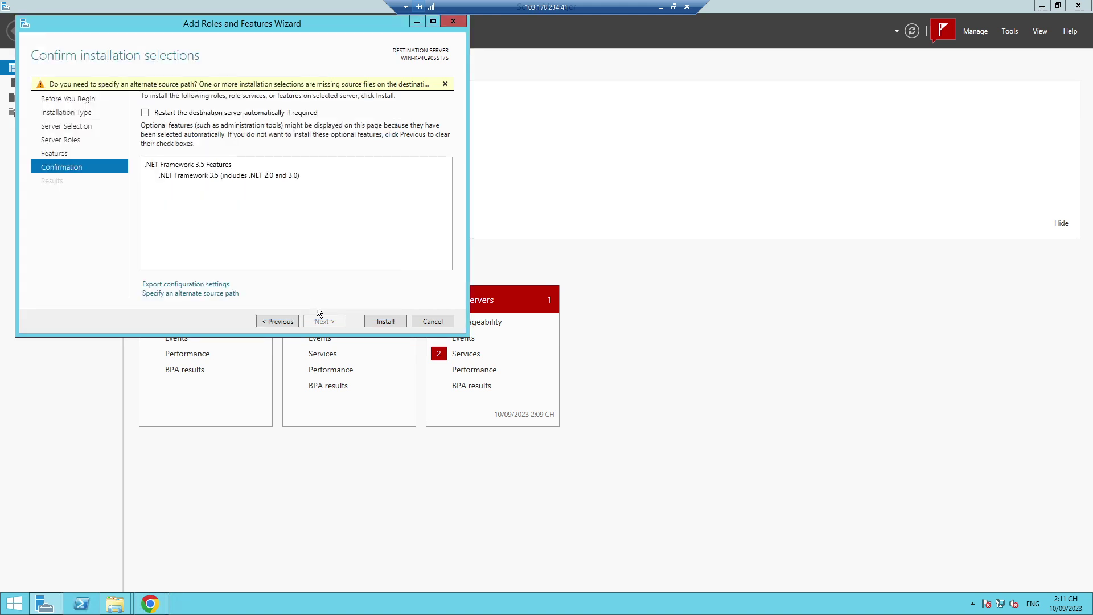
pyautogui.click(379, 324)
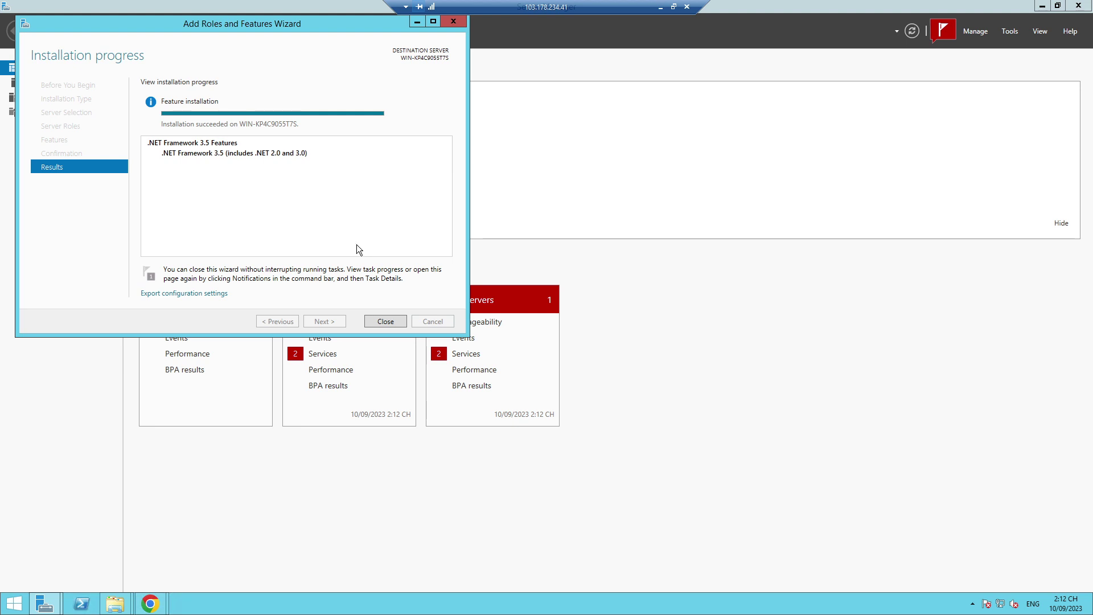
# Step: Switch to the guide in Chrome and review its remaining instructions on the alternate source path through to the end of the article
pyautogui.hotkey('alt', 'Tab')
pyautogui.hotkey('alt', 'Tab')
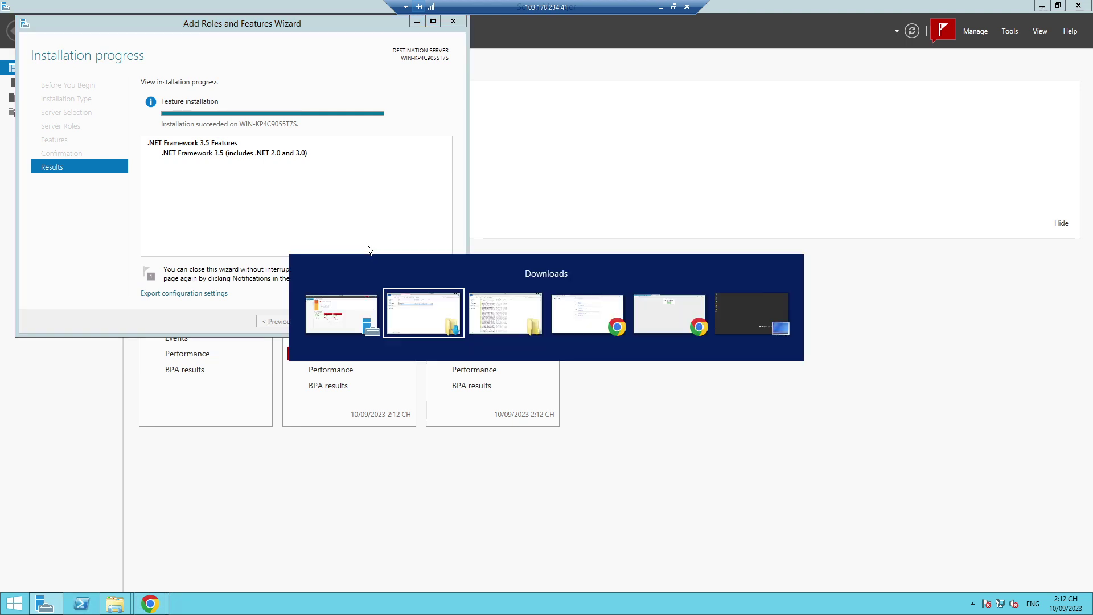
pyautogui.hotkey('alt', 'Tab')
pyautogui.hotkey('alt', 'Tab')
pyautogui.hotkey('alt', 'Tab')
pyautogui.hotkey('alt', 'Tab')
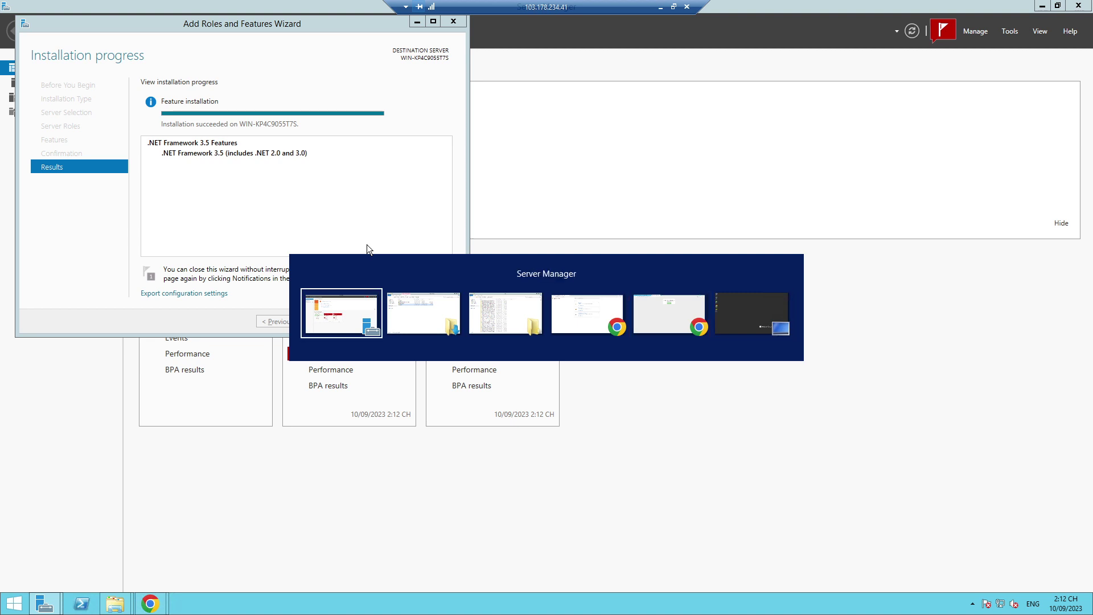
pyautogui.hotkey('alt', 'Tab')
pyautogui.hotkey('alt', 'Tab')
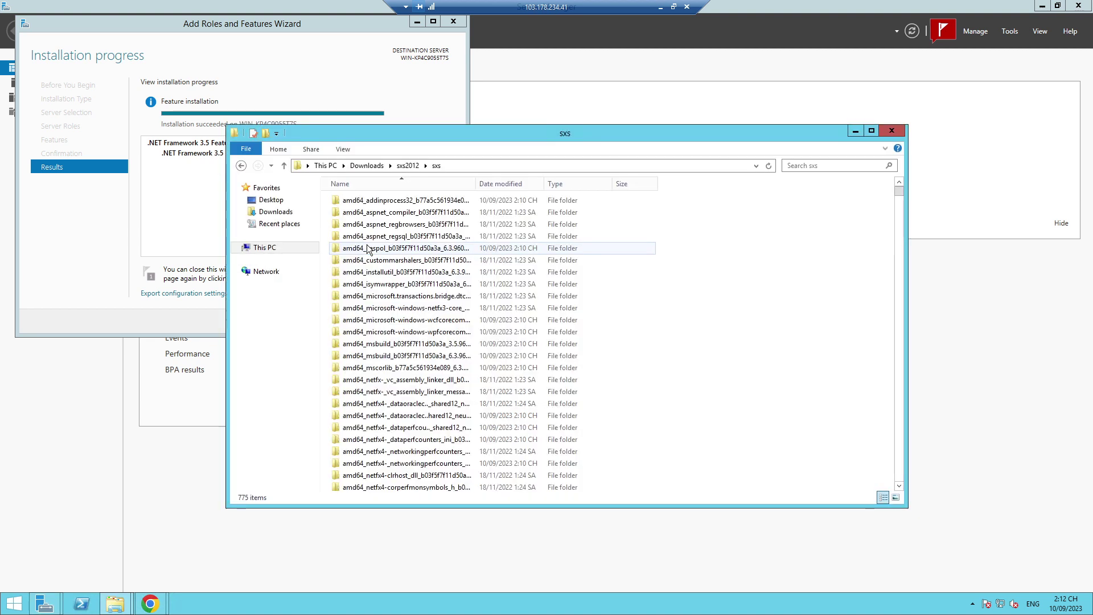
pyautogui.hotkey('alt', 'Tab')
pyautogui.hotkey('alt', 'Tab')
pyautogui.hotkey('alt', 'Tab')
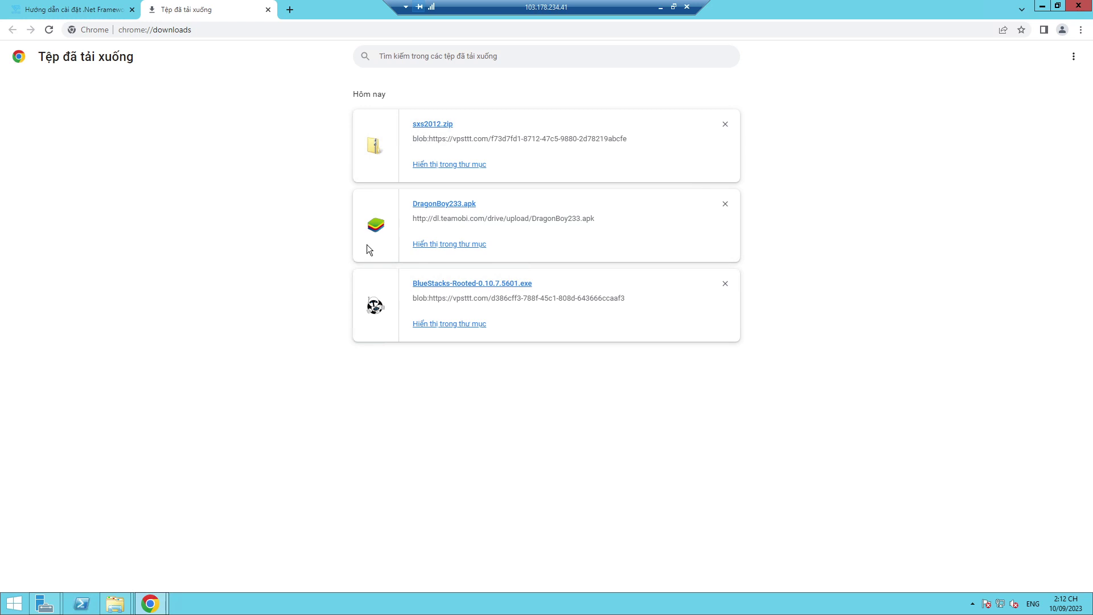
pyautogui.click(97, 14)
pyautogui.scroll(-1, 258, 266)
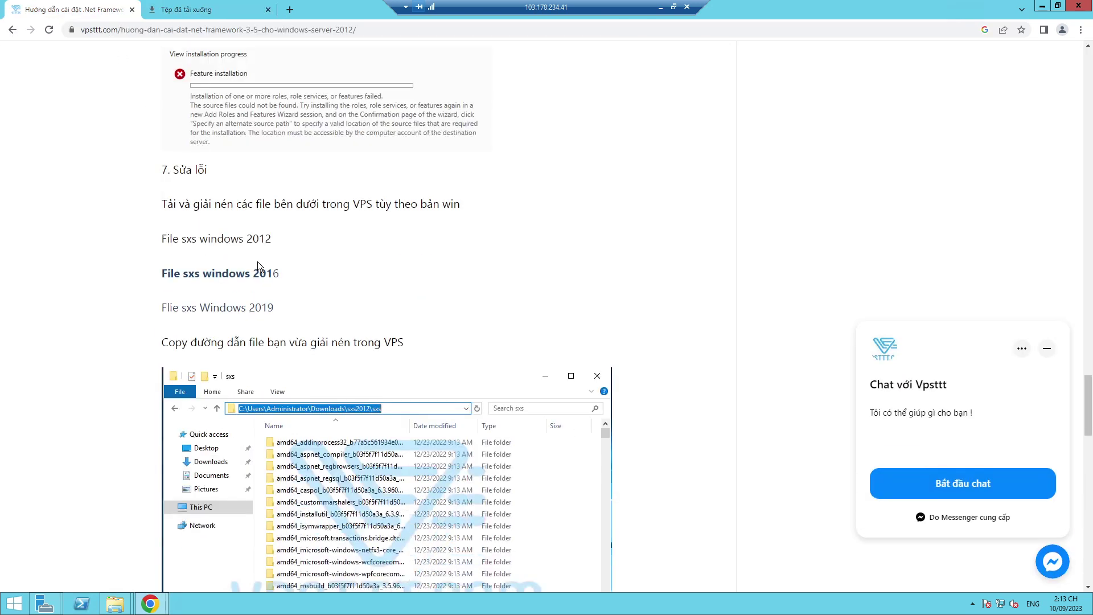
pyautogui.scroll(-15, 258, 266)
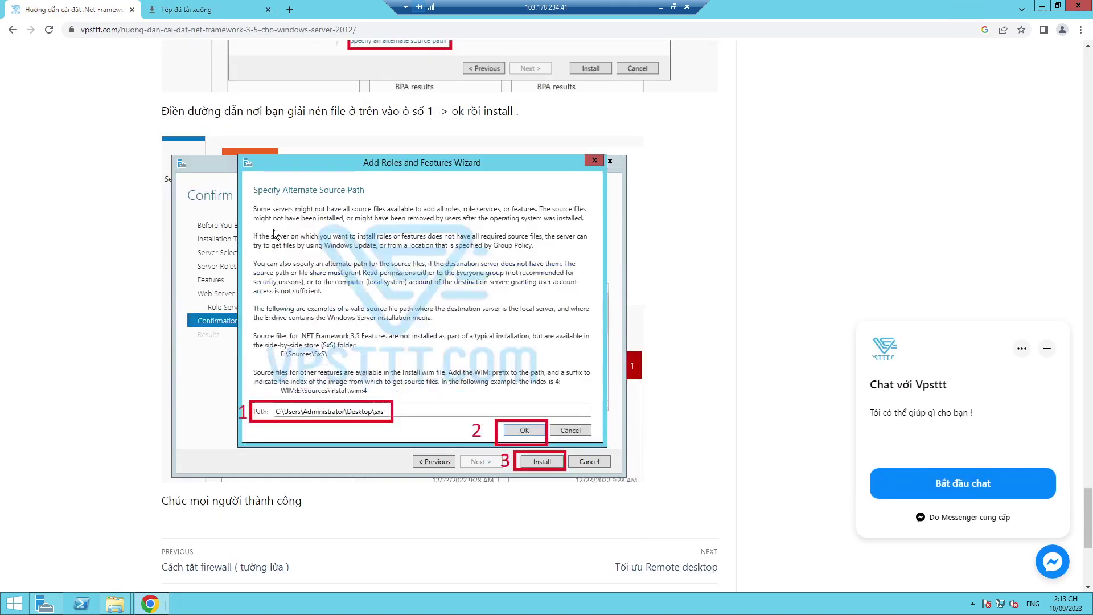
pyautogui.scroll(-5, 275, 234)
pyautogui.scroll(2, 276, 230)
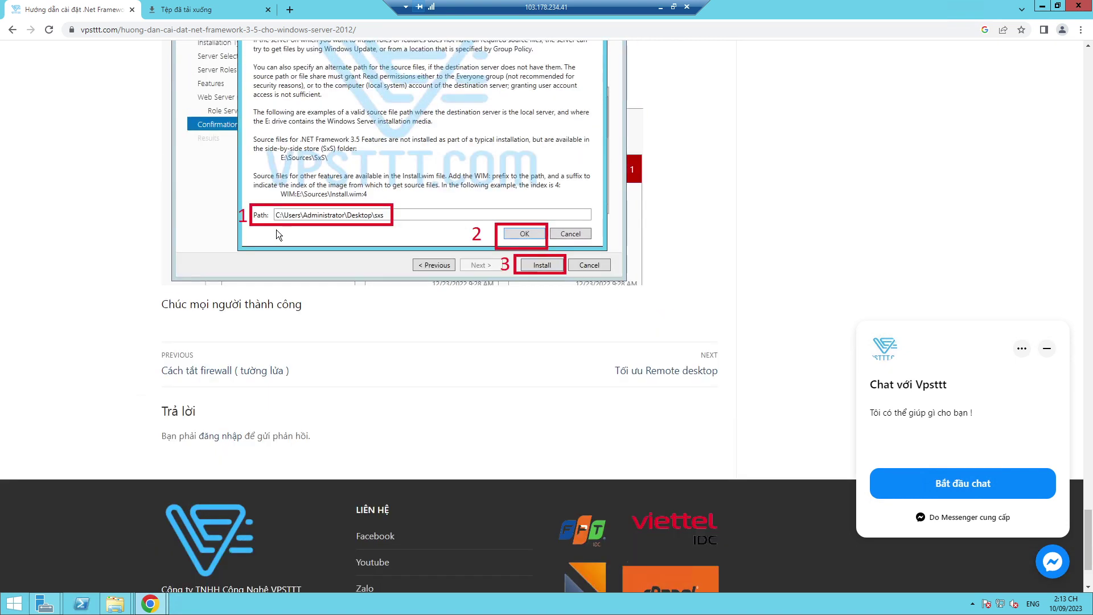
# Step: Return to Server Manager to close the finished installation wizard, and minimize the sxs folder window and the remote desktop session
pyautogui.hotkey('alt', 'Tab')
pyautogui.hotkey('alt', 'Tab')
pyautogui.hotkey('alt', 'Tab')
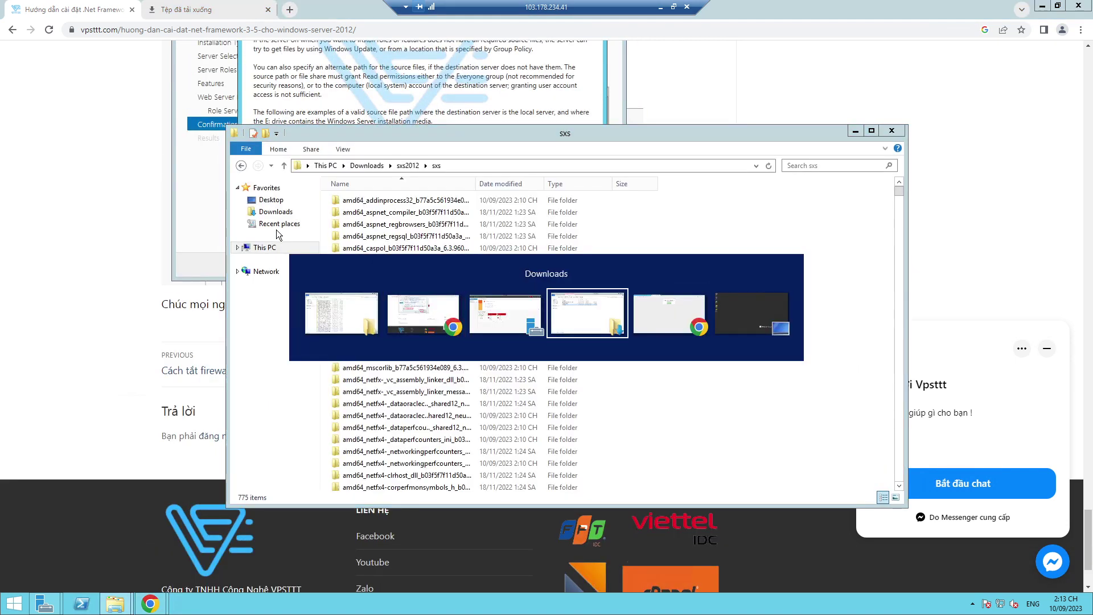
pyautogui.hotkey('alt', 'Tab')
pyautogui.hotkey('alt', 'Tab')
pyautogui.hotkey('alt', 'Tab')
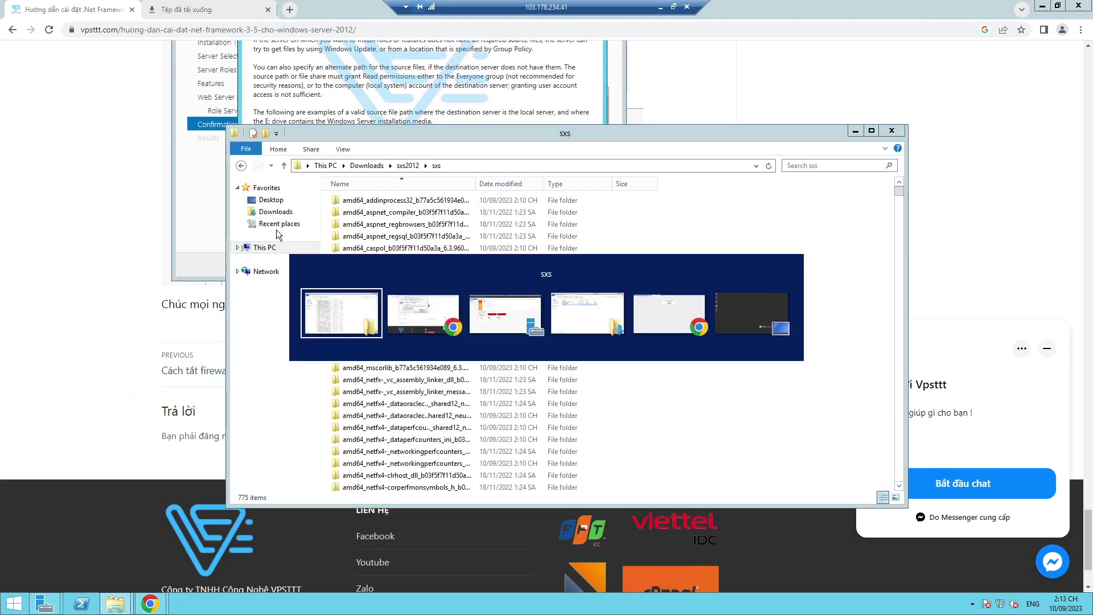
pyautogui.hotkey('alt', 'Tab')
pyautogui.hotkey('alt', 'Tab')
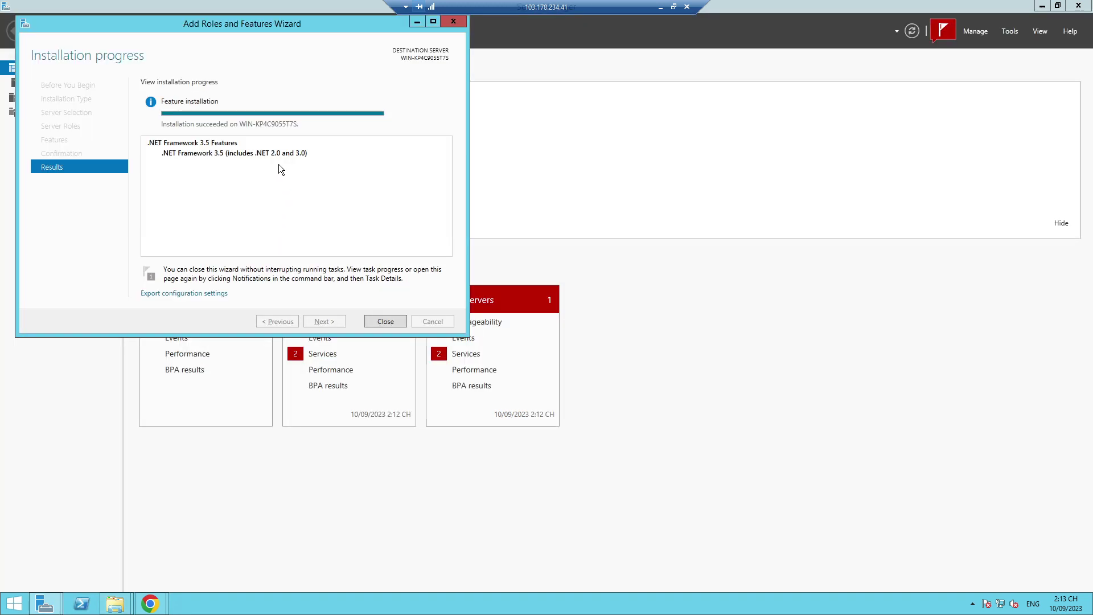
pyautogui.click(385, 322)
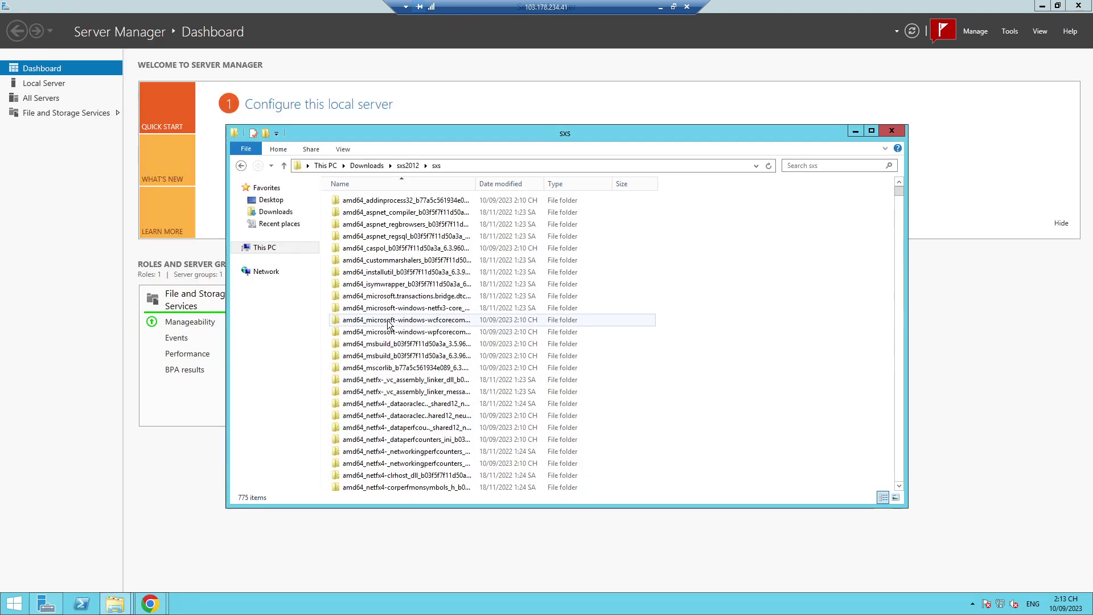
pyautogui.click(852, 132)
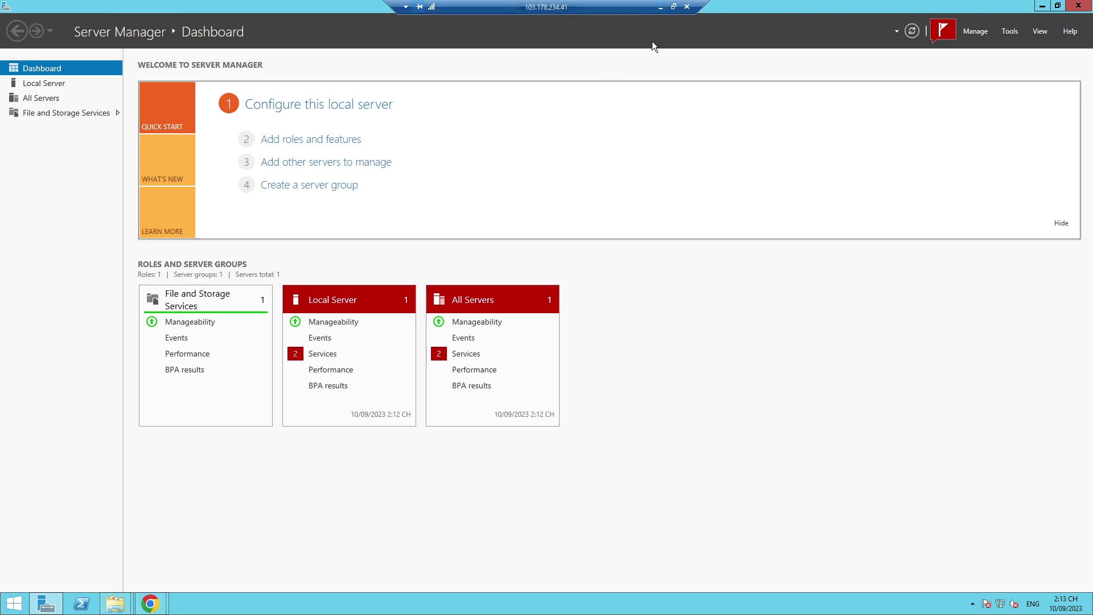
pyautogui.click(660, 7)
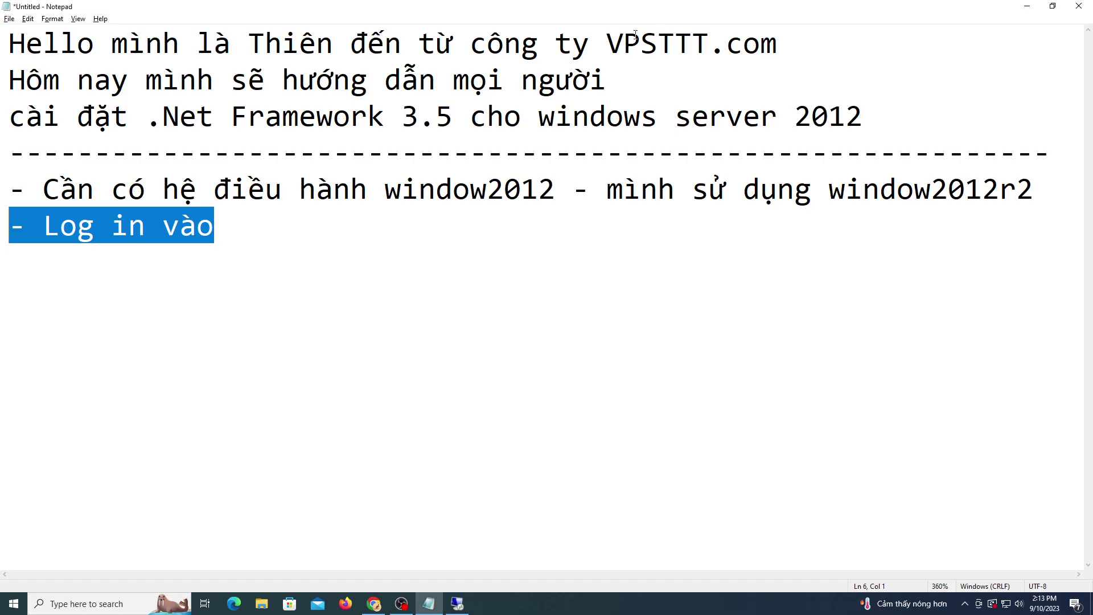
# Step: Add the closing line "Như vậy là hoàn thành nha tạm biệt mọi ngươi" below "- Log in vào" in the note
pyautogui.click(247, 242)
pyautogui.write('H')
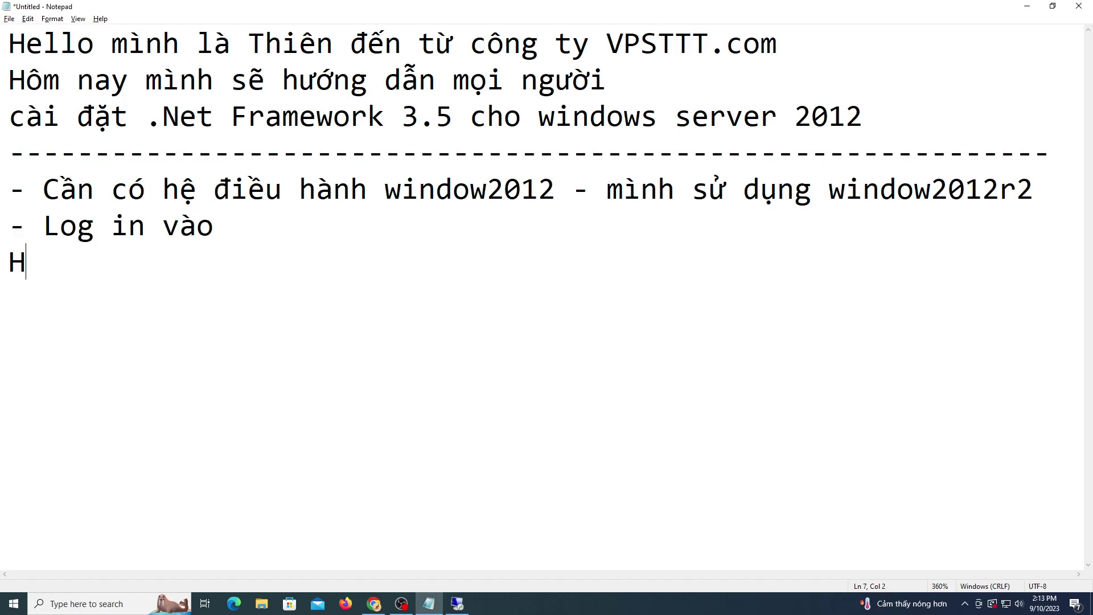
pyautogui.press('BackSpace')
pyautogui.press('BackSpace')
pyautogui.press('Return')
pyautogui.write('Nu')
pyautogui.press('BackSpace')
pyautogui.write('hư vâyj là hoa')
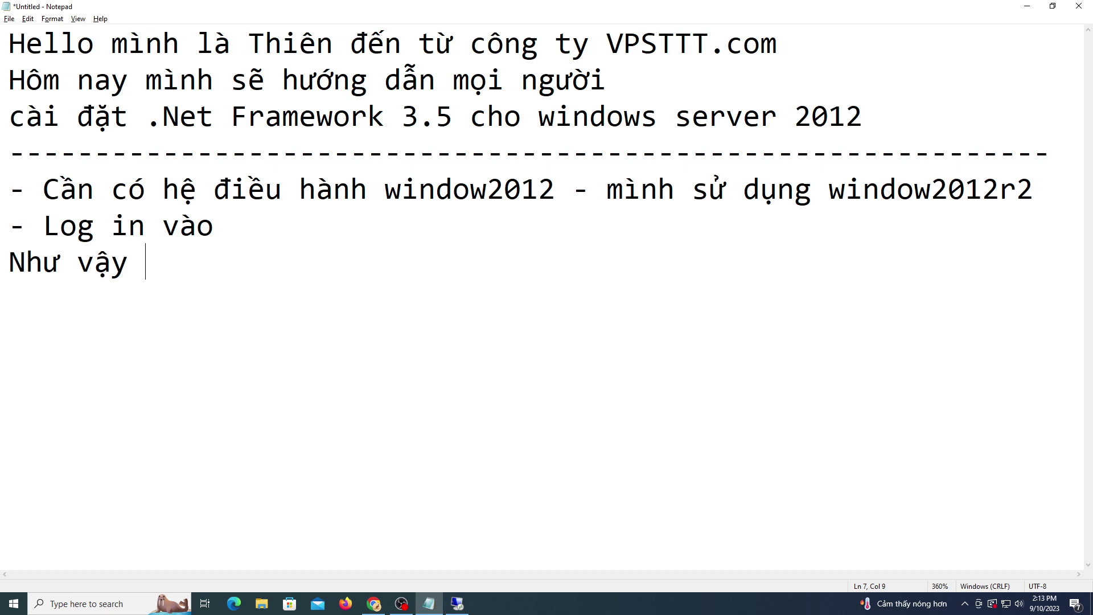
pyautogui.write('n')
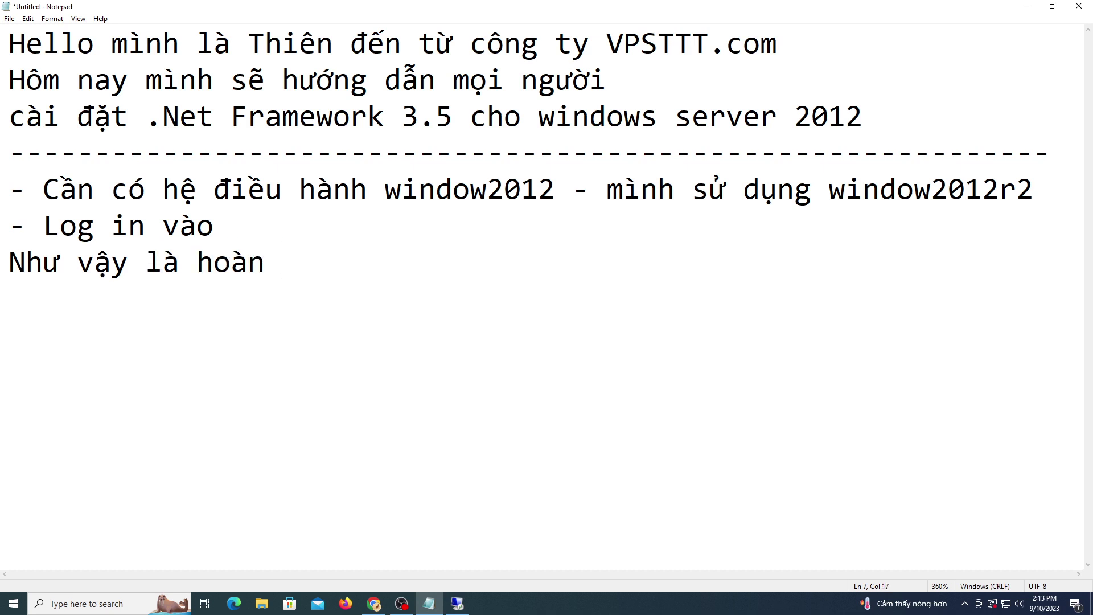
pyautogui.write('f thanhf nha ta')
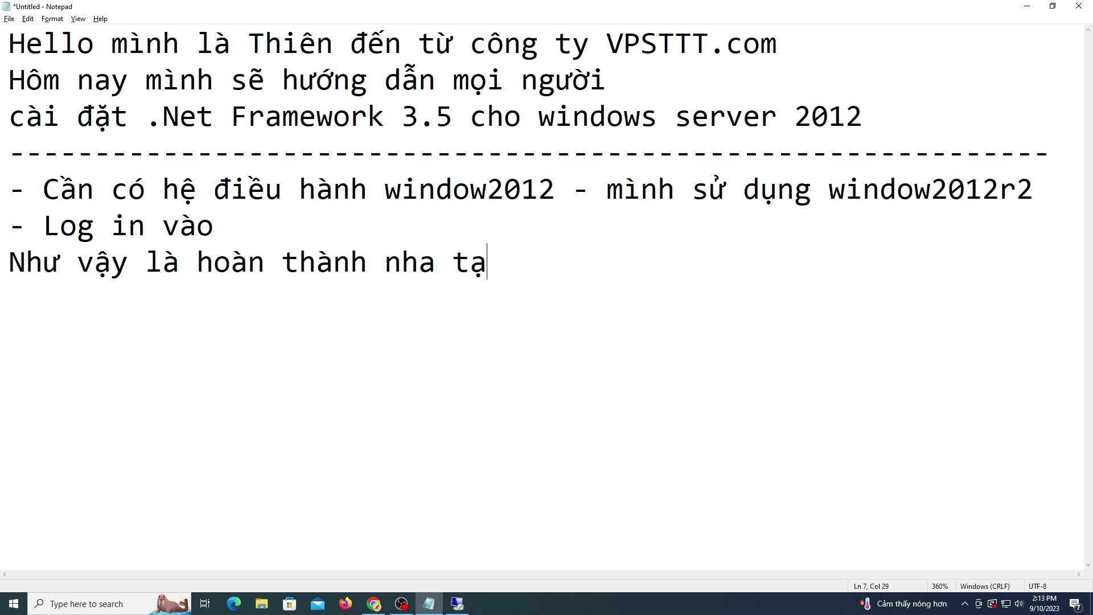
pyautogui.write('m bieejt ')
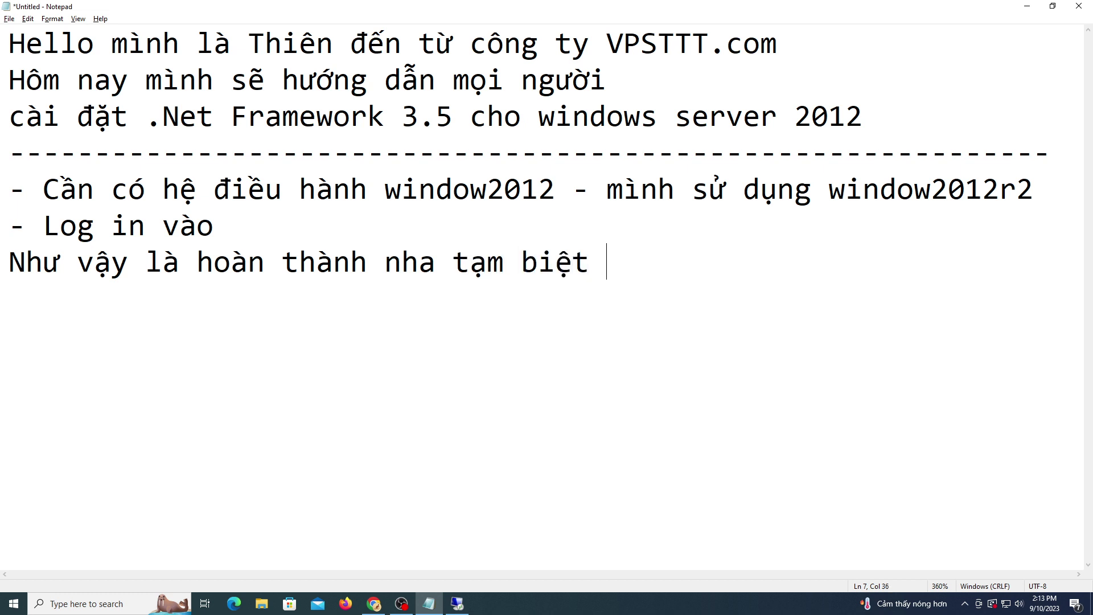
pyautogui.write('moij nguoiw')
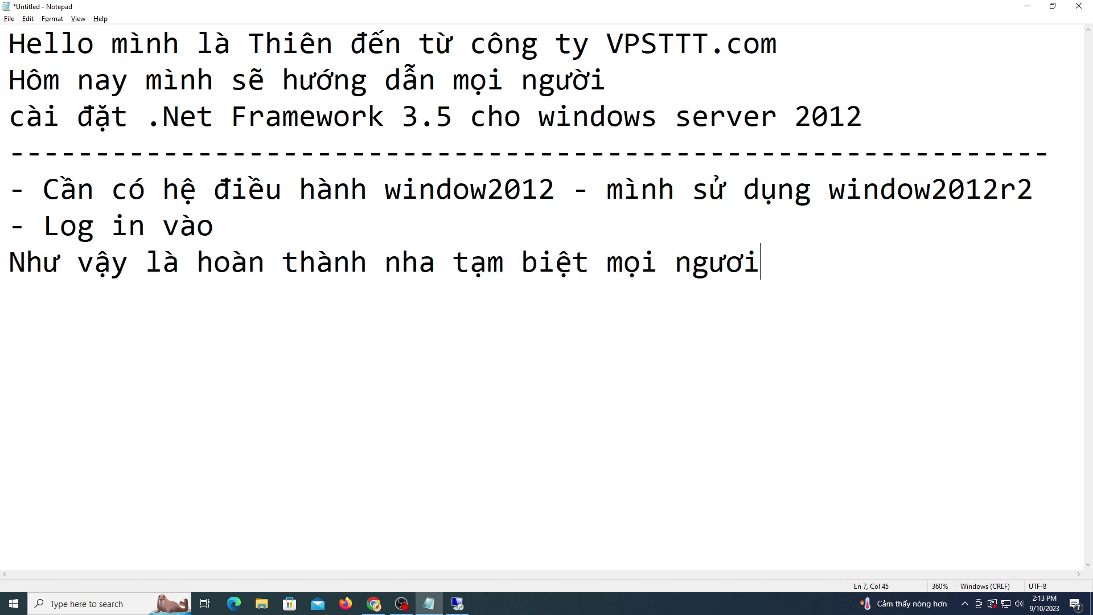